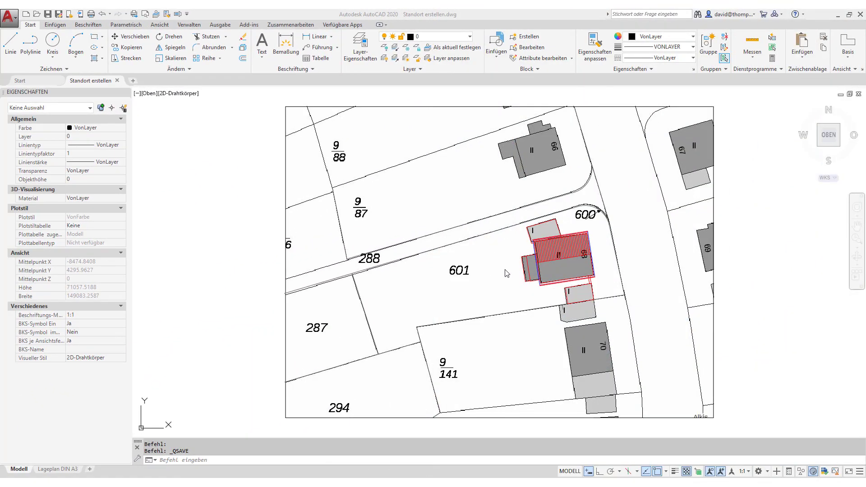
Step: Zoom around the building and select the captured map image on layer Anhang 02 to view its properties
scroll(574, 274, "up", 2)
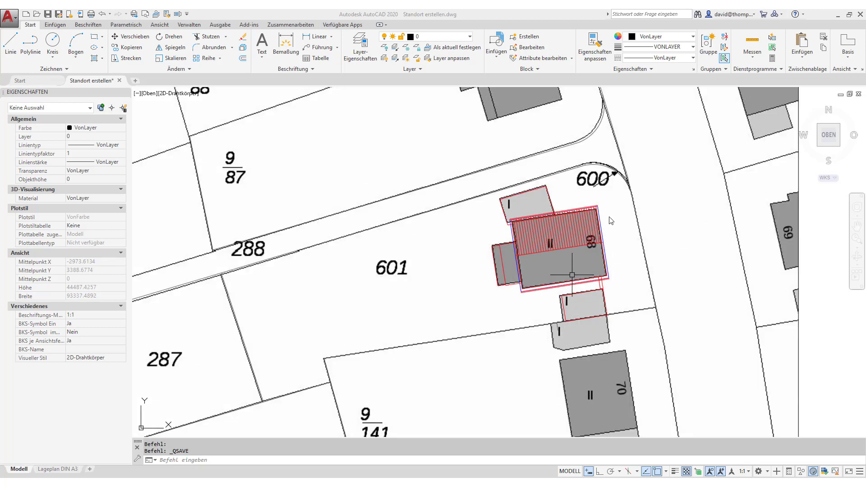
scroll(582, 234, "down", 2)
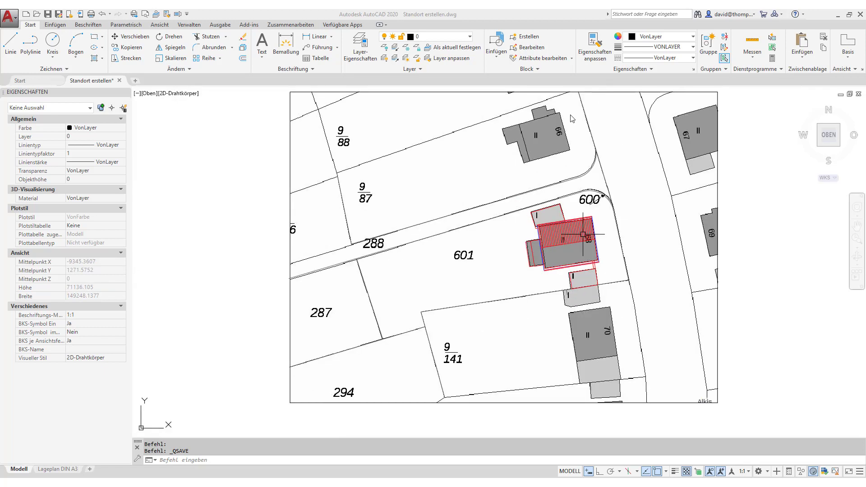
left_click(555, 142)
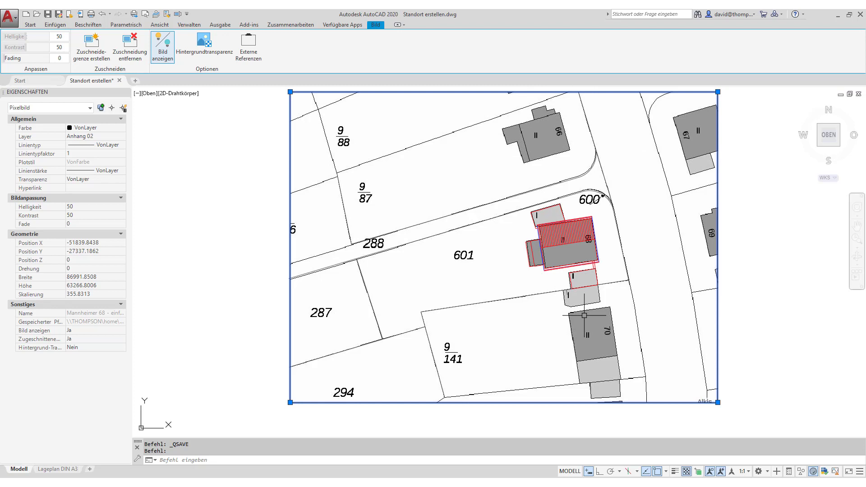
left_click(58, 469)
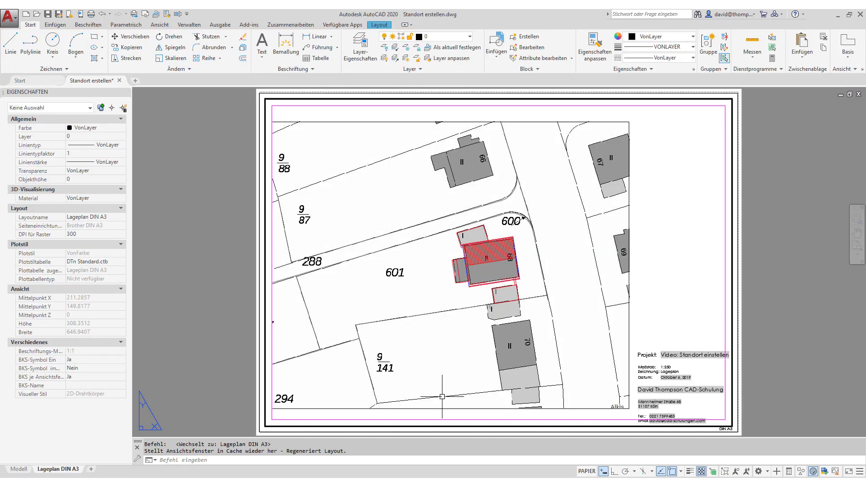
double_click(586, 338)
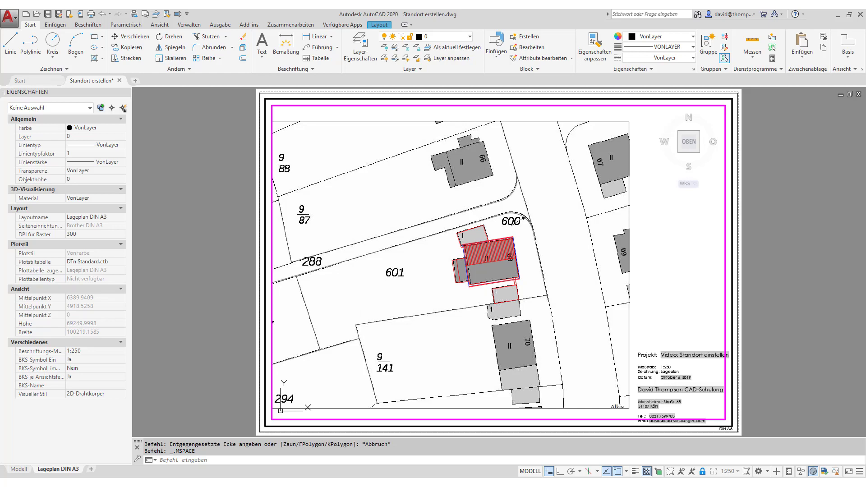
left_click(20, 471)
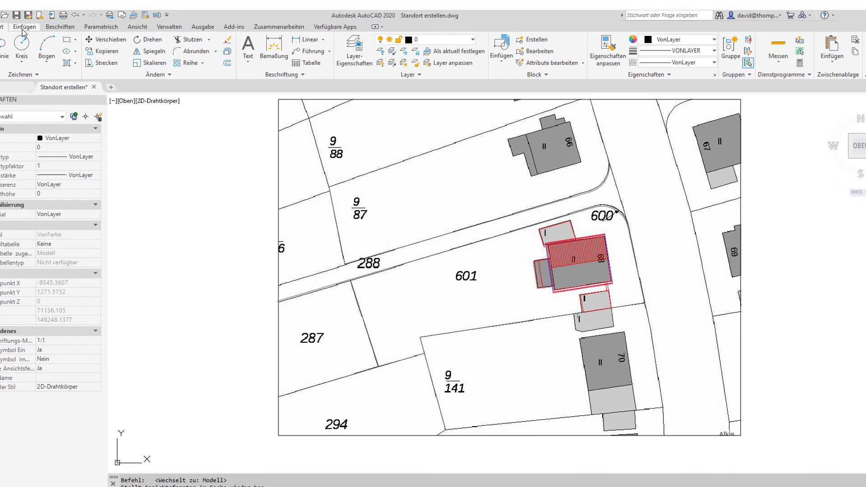
Step: Freeze layer Anhang 02 by picking the map image, hiding it
left_click(55, 24)
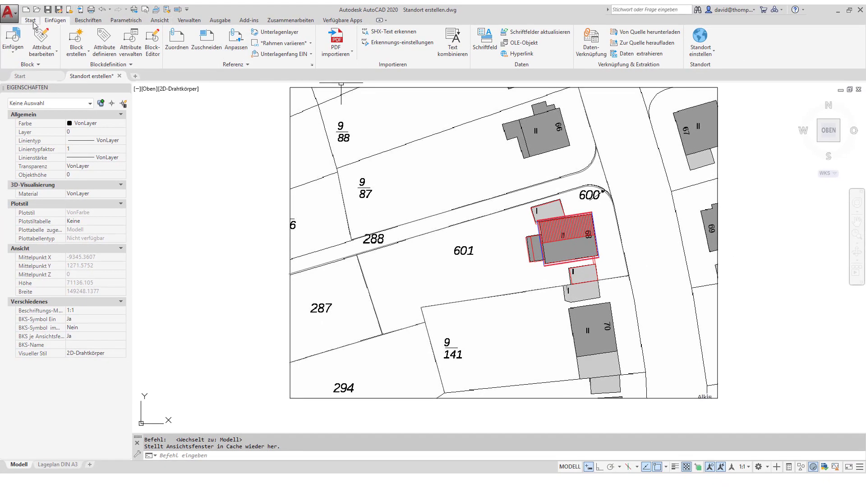
left_click(30, 20)
left_click(405, 42)
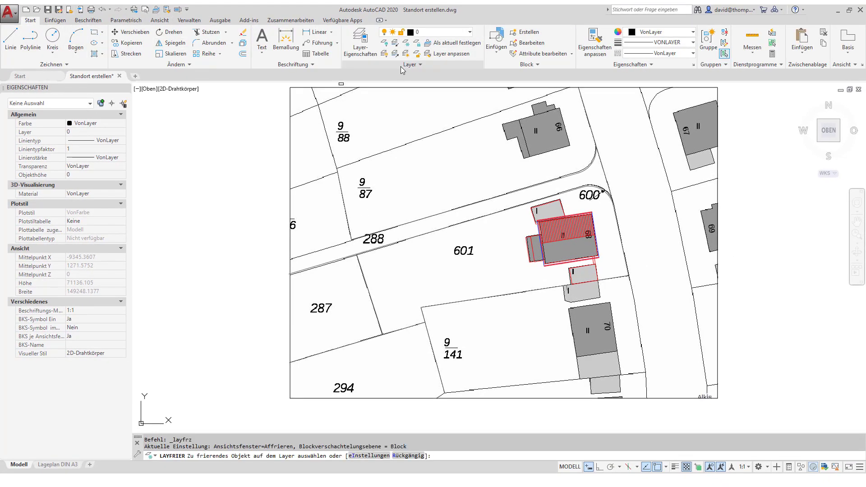
left_click(399, 88)
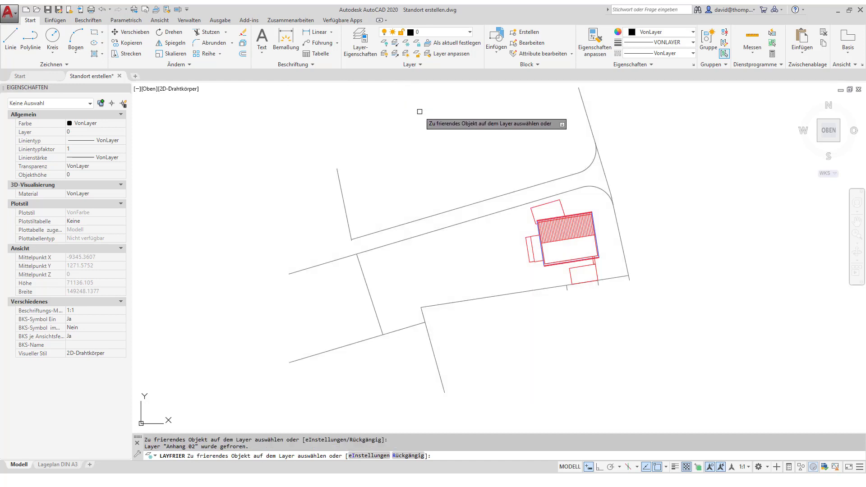
key("Escape")
Step: Start setting the drawing's geographic location from an online map
left_click(56, 22)
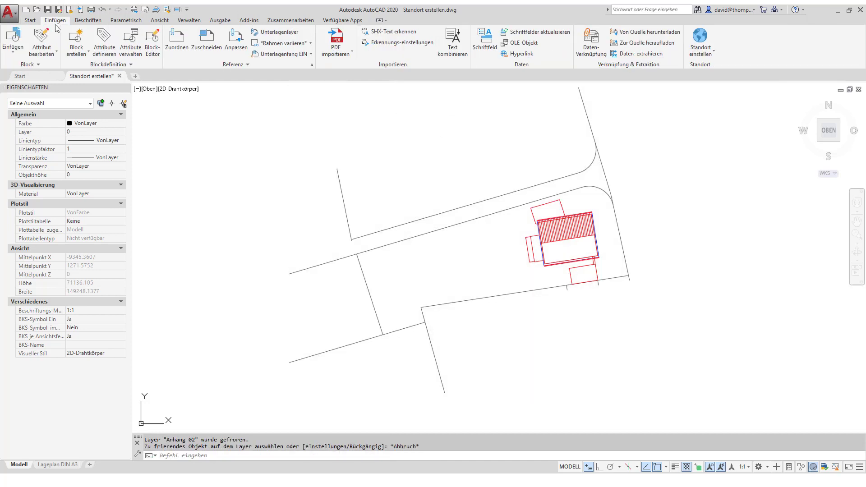
left_click(699, 50)
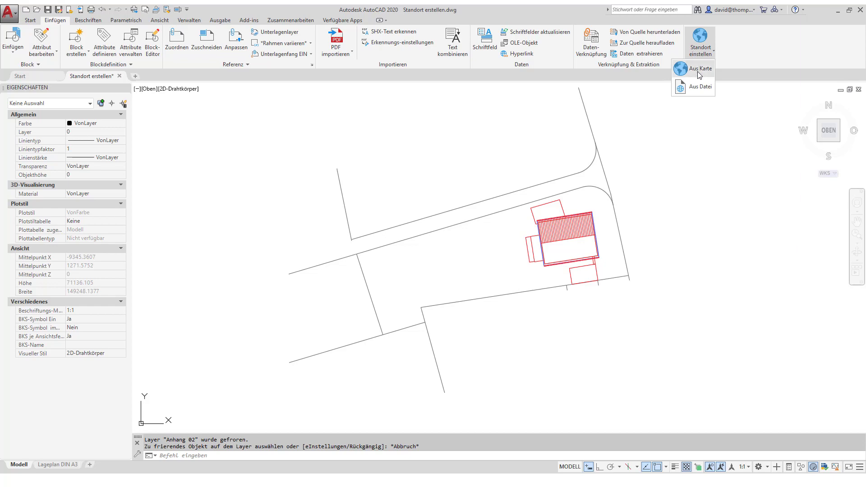
left_click(699, 73)
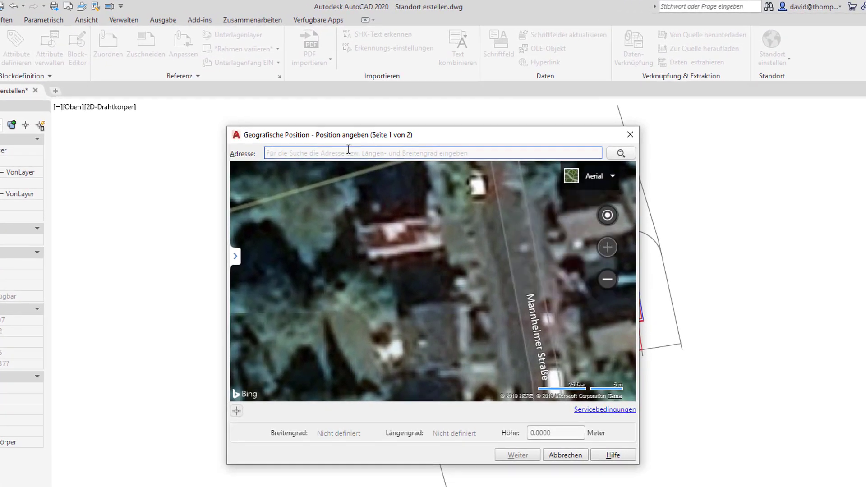
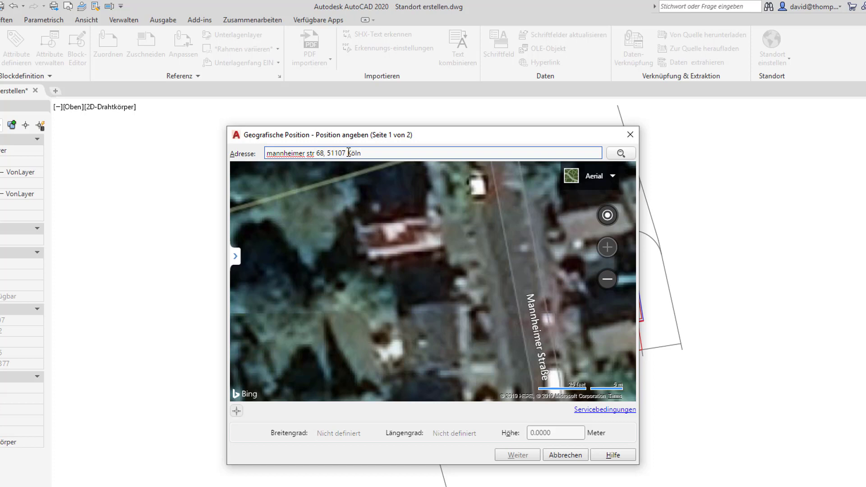
Step: Search the site address on the map and pin a marker at the result
left_click(622, 153)
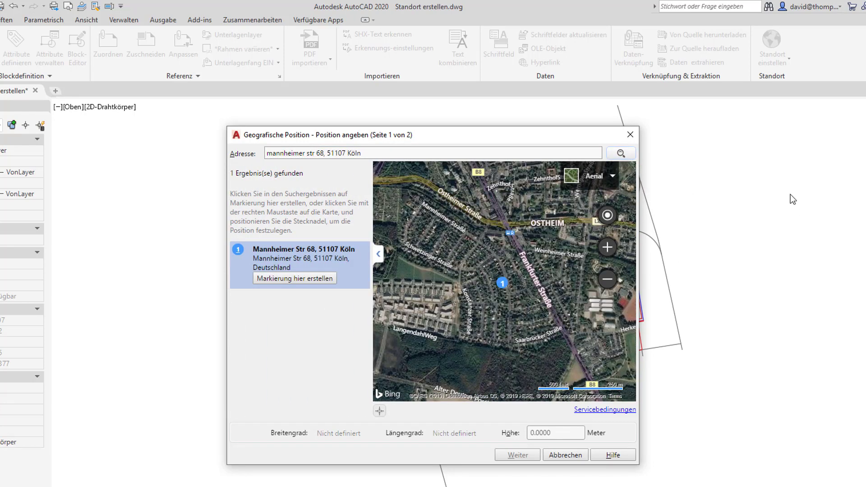
left_click(616, 183)
left_click(315, 278)
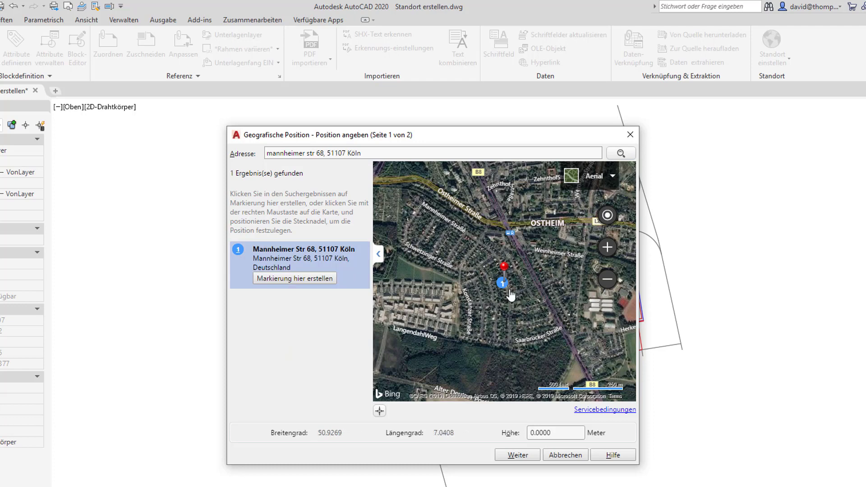
Step: Move the marker onto the building (50.9269 / 7.0409) and set the elevation to 54
scroll(502, 282, "up", 3)
scroll(504, 286, "up", 3)
scroll(505, 275, "up", 2)
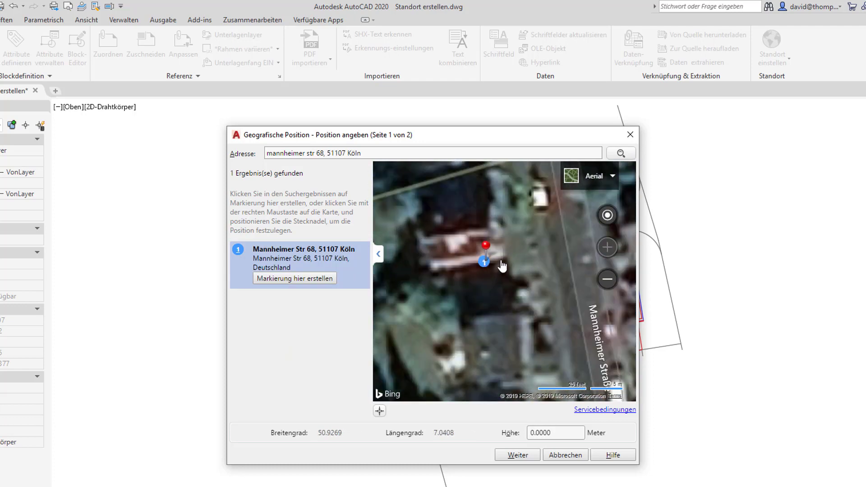
right_click(502, 266)
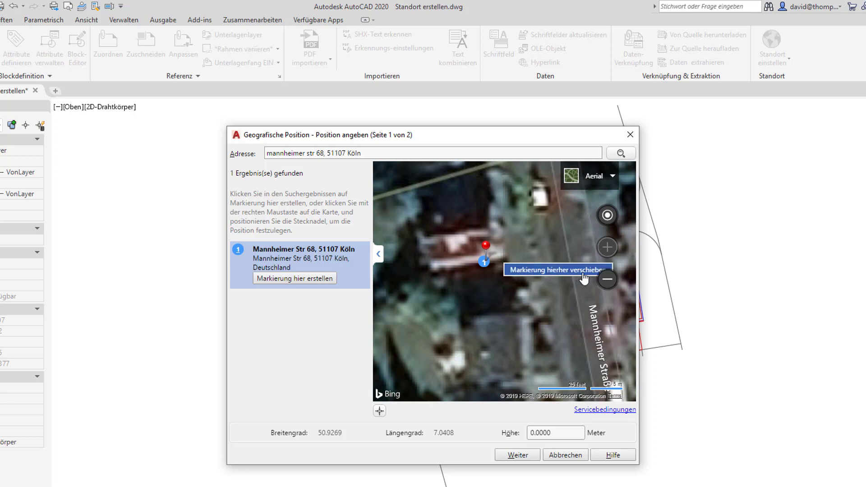
left_click(558, 272)
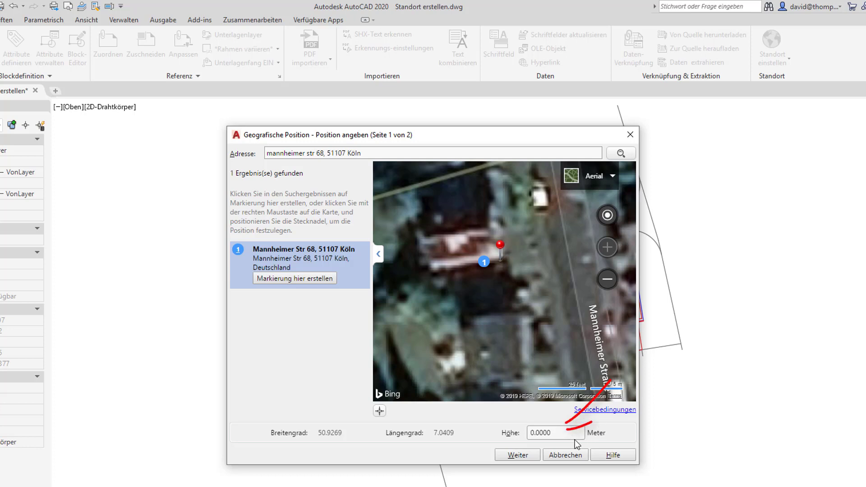
left_click_drag(554, 433, 508, 433)
type("54")
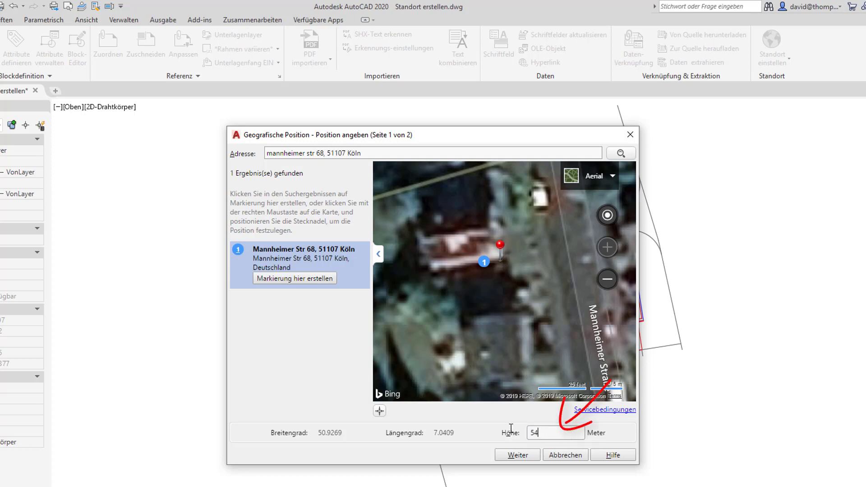
Step: Choose coordinate system DeutscheBahn.Gauss3d-2 and time zone GMT+01:00 Amsterdam, Berlin
left_click(522, 456)
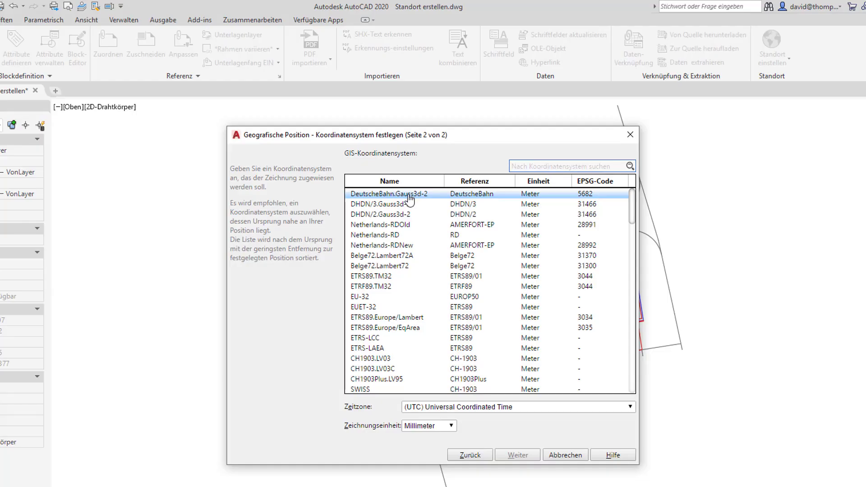
left_click(415, 197)
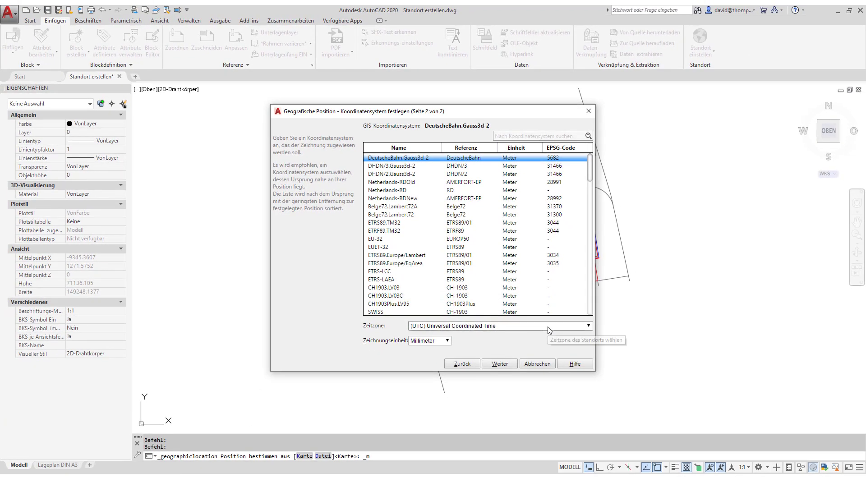
left_click(550, 330)
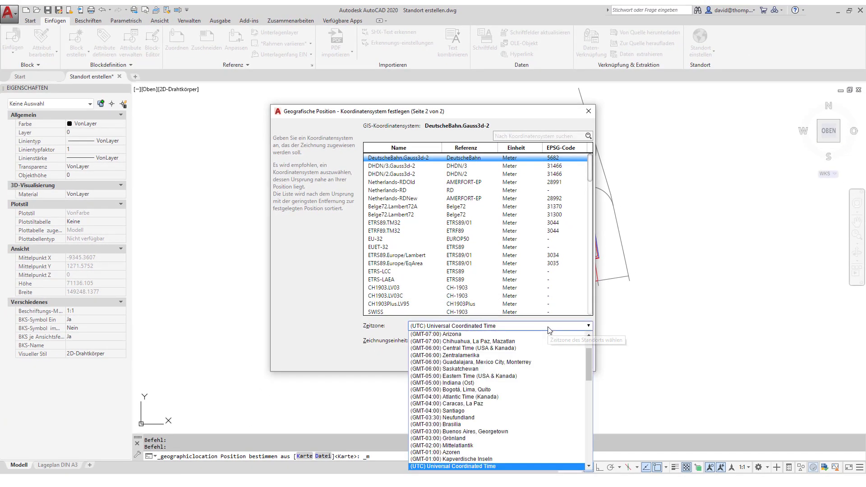
scroll(539, 383, "up", 2)
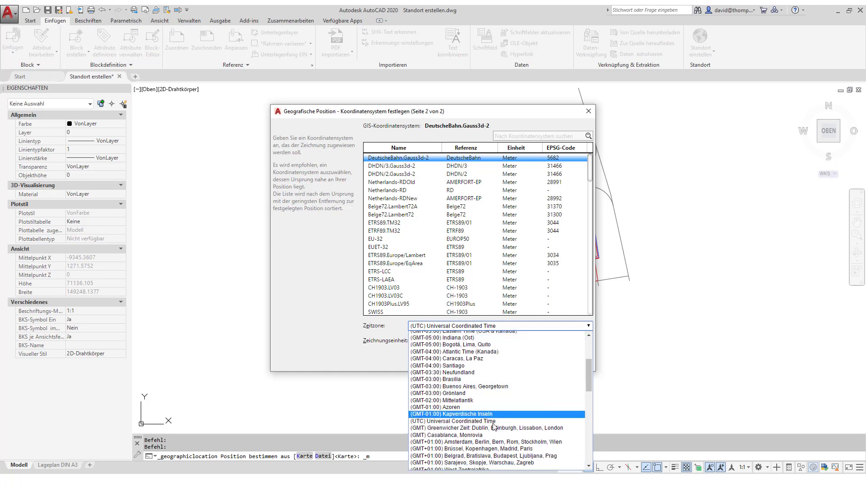
left_click(444, 442)
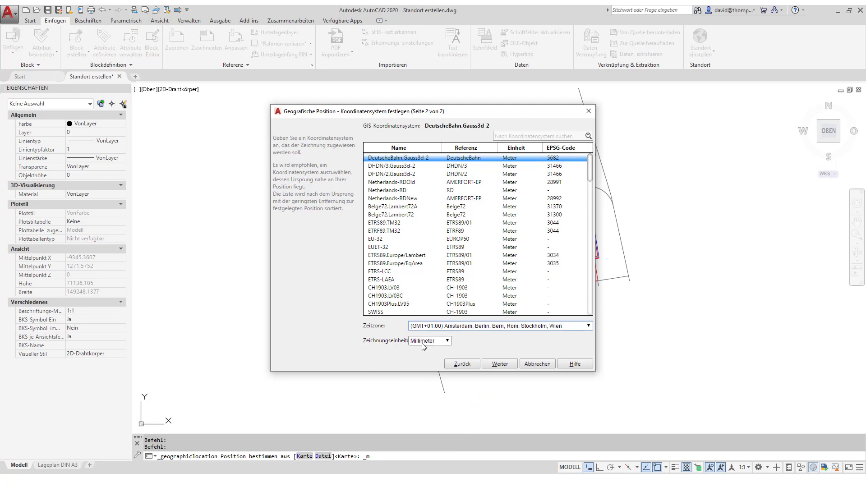
left_click(500, 363)
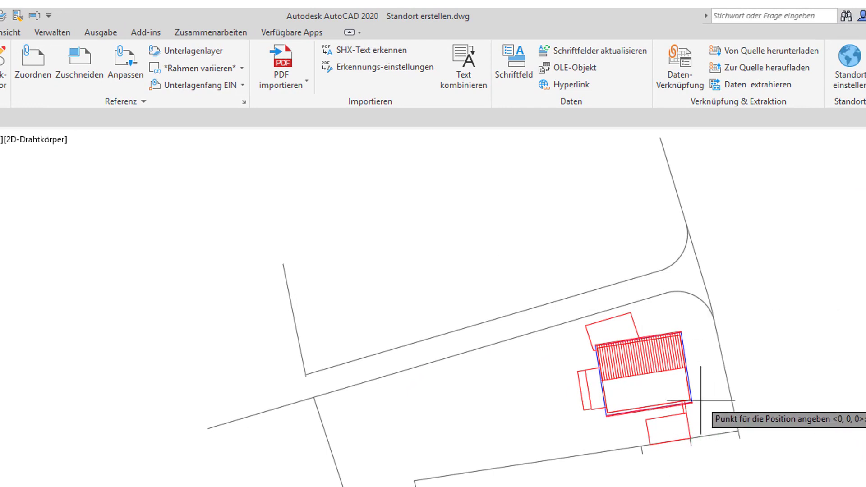
Step: Place the location point at the building outline's corner with north pointing straight up
scroll(701, 401, "up", 6)
scroll(701, 400, "up", 2)
scroll(701, 400, "up", 2)
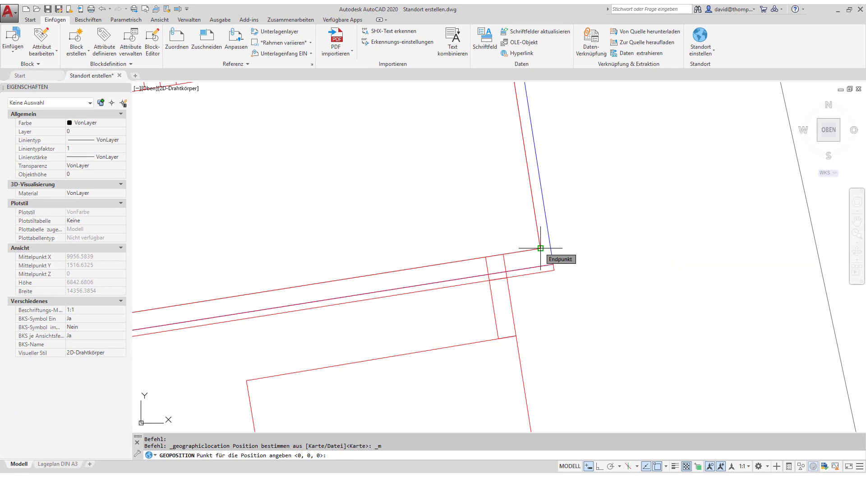
left_click(541, 248)
scroll(575, 264, "down", 5)
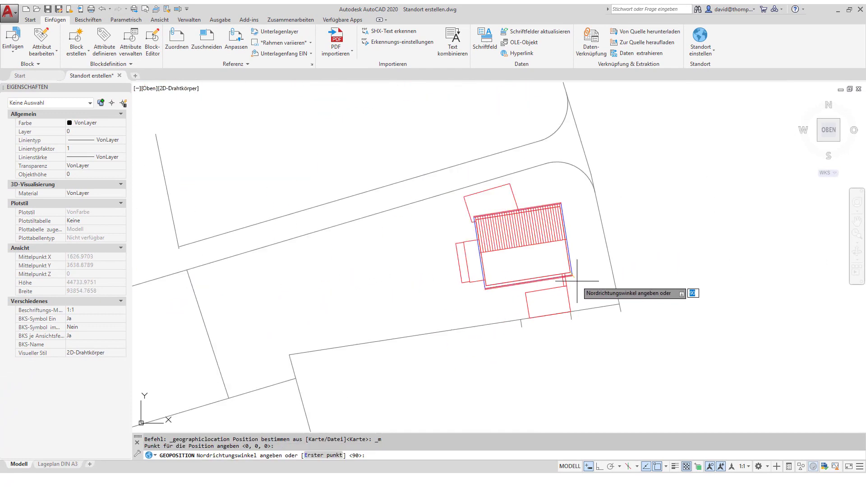
left_click(599, 468)
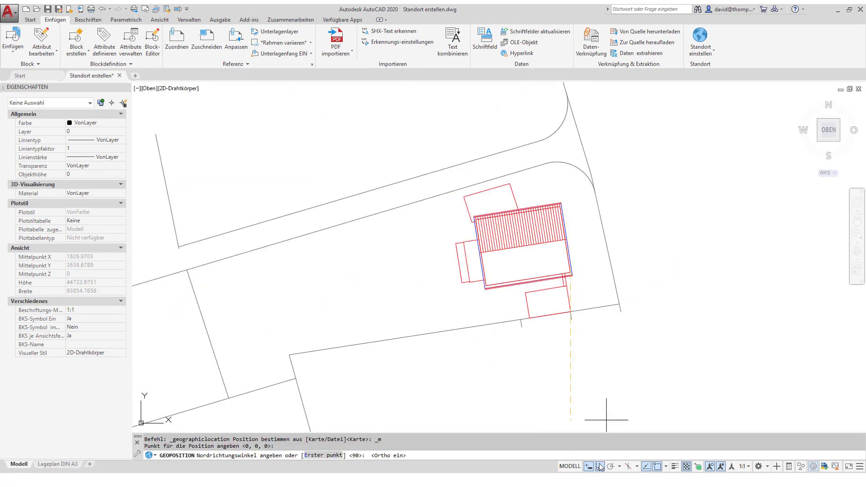
left_click(573, 181)
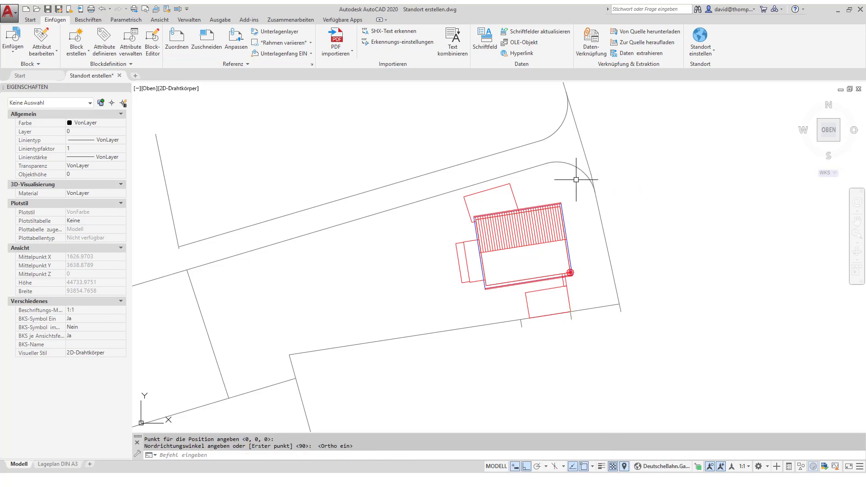
Step: Zoom around the aerial map under the outlines, undo the last line and turn Ortho off
scroll(593, 243, "down", 2)
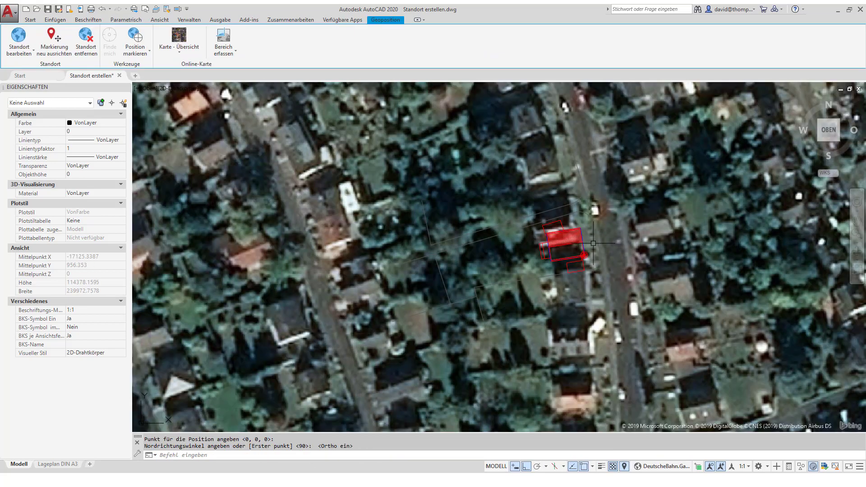
scroll(595, 250, "up", 2)
scroll(593, 247, "up", 6)
scroll(591, 244, "down", 2)
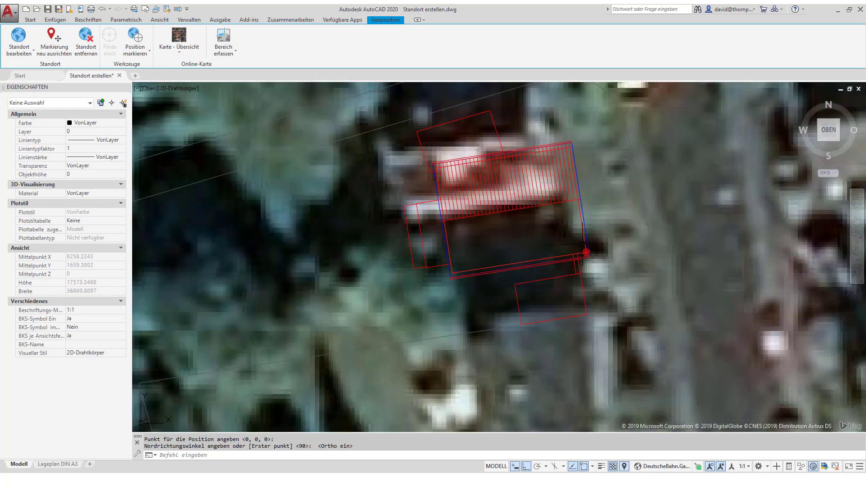
scroll(588, 242, "down", 2)
scroll(589, 242, "down", 2)
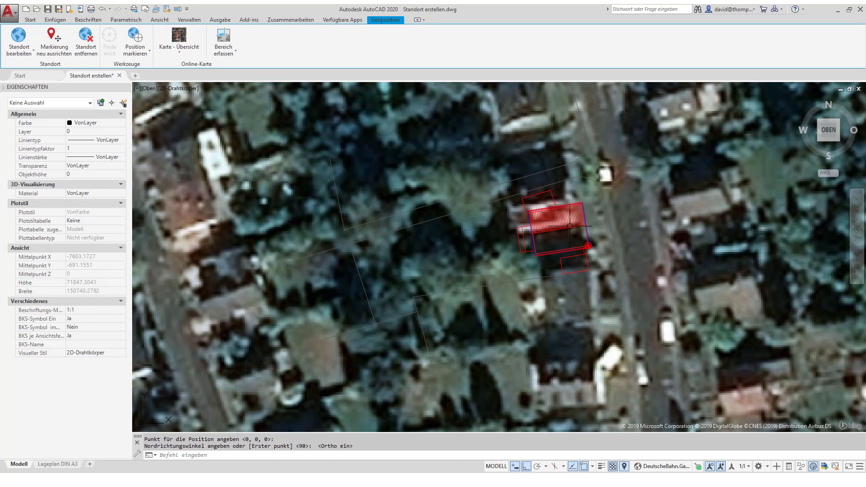
scroll(586, 248, "down", 2)
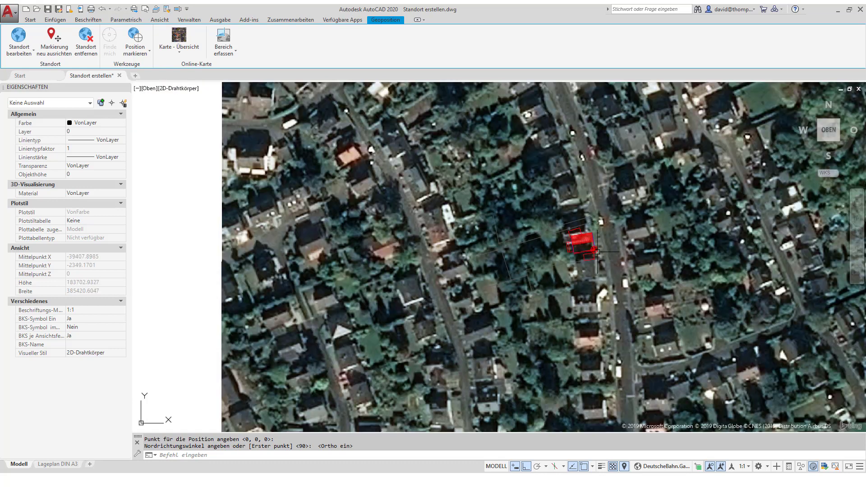
scroll(600, 261, "up", 1)
scroll(600, 261, "down", 1)
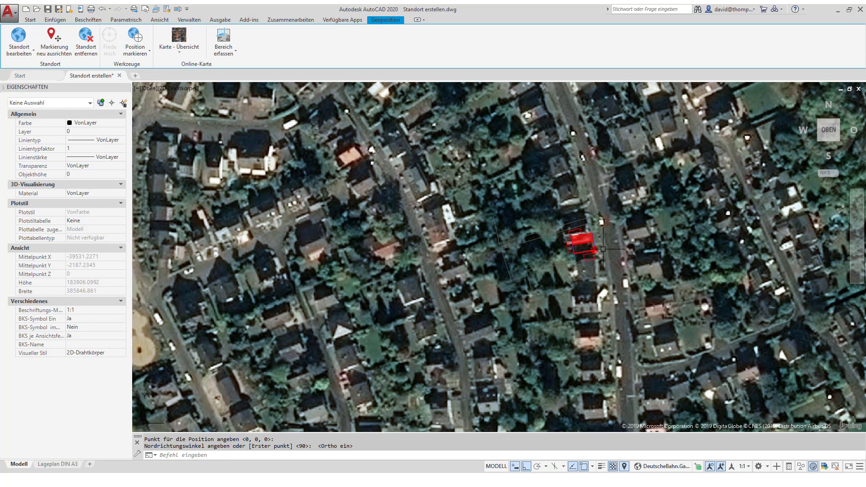
scroll(602, 251, "up", 8)
scroll(594, 240, "down", 2)
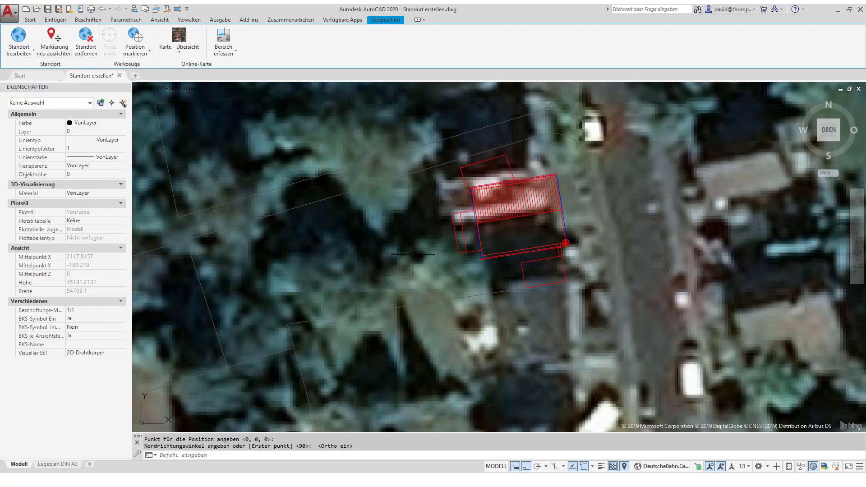
scroll(575, 239, "down", 2)
key("ctrl+z")
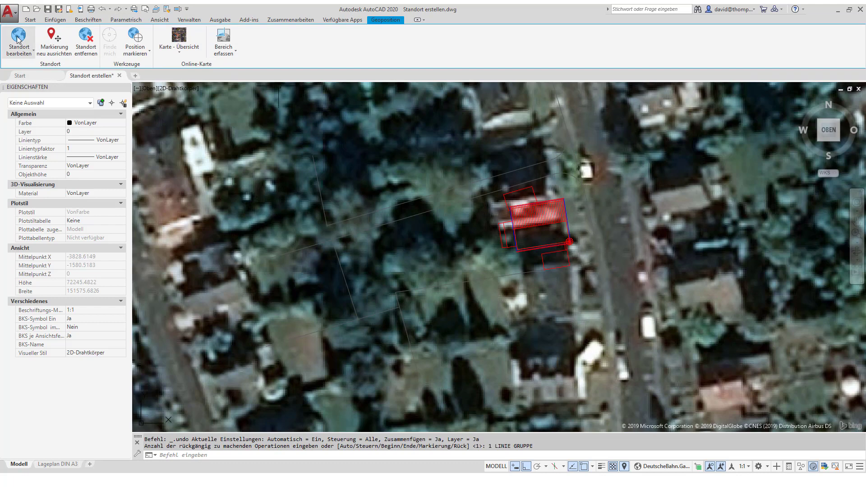
key("F8")
Step: Turn object snap off and draw a line from the outline's corner endpoint to the house corner in the image
left_click(584, 467)
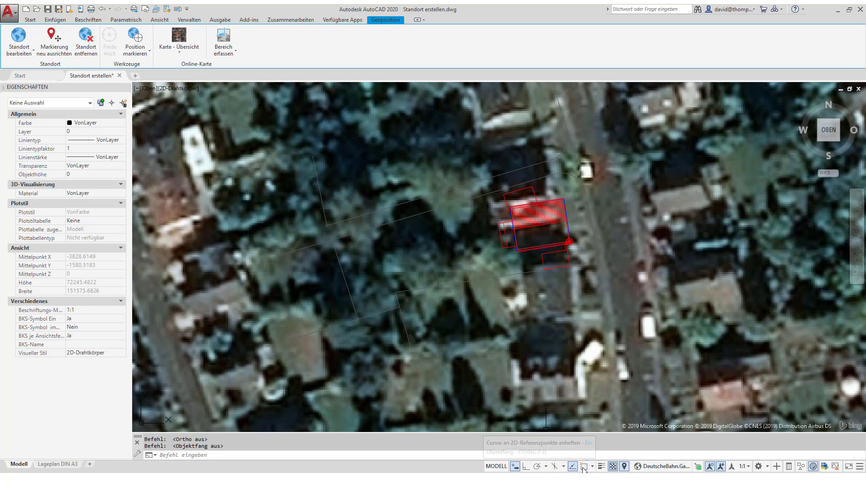
left_click(31, 19)
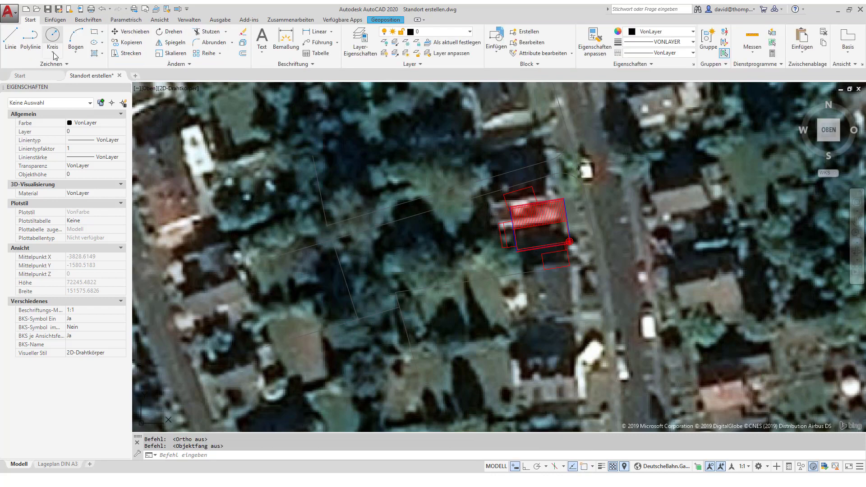
left_click(10, 39)
scroll(580, 251, "up", 3)
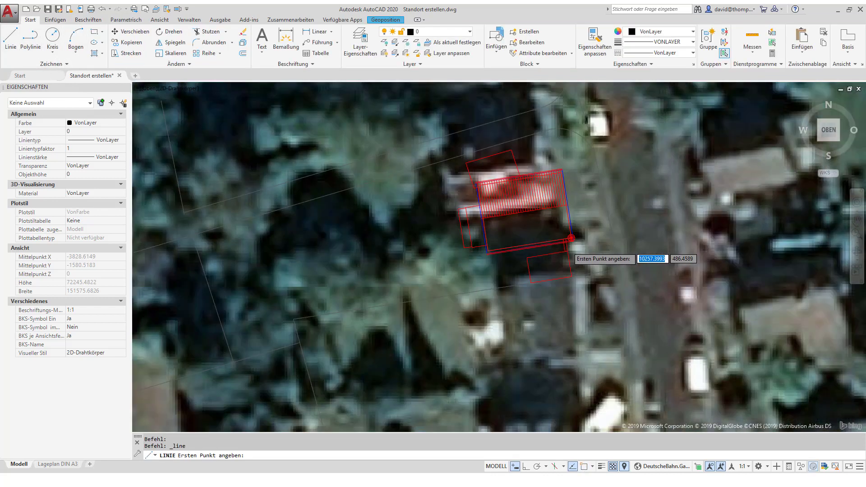
scroll(577, 230, "up", 4)
right_click(581, 238, "shift")
left_click(608, 300)
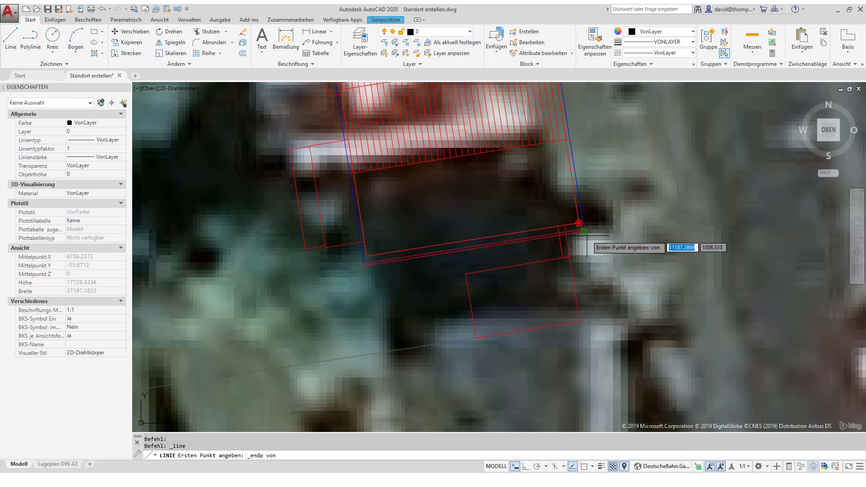
left_click(578, 223)
scroll(573, 233, "down", 1)
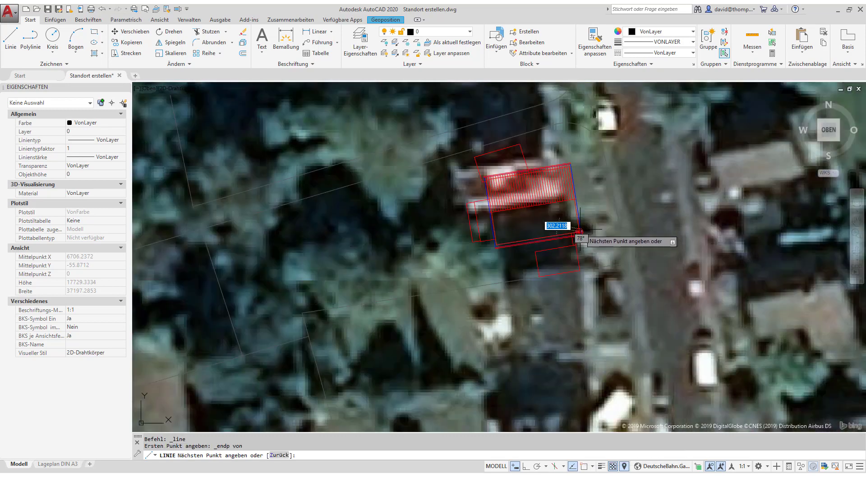
scroll(575, 239, "down", 2)
scroll(568, 217, "up", 1)
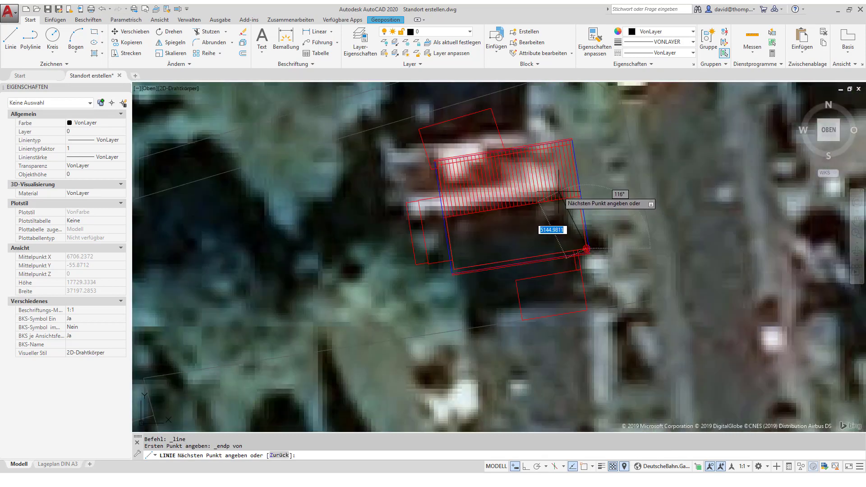
left_click(559, 193)
left_click(131, 32)
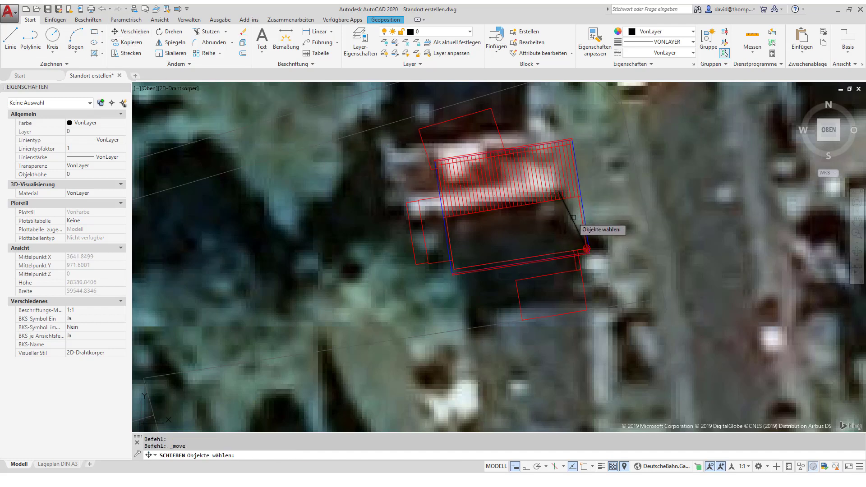
Step: Move the reference line endpoint-to-endpoint so its upper end sits on the building corner, then re-enable object snap
left_click(561, 198)
key("Return")
right_click(561, 194, "shift")
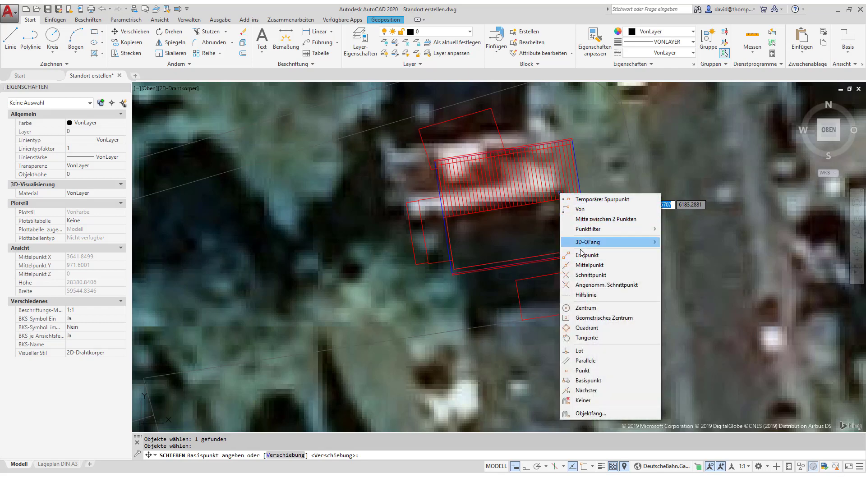
left_click(585, 255)
left_click(559, 192)
right_click(567, 217, "shift")
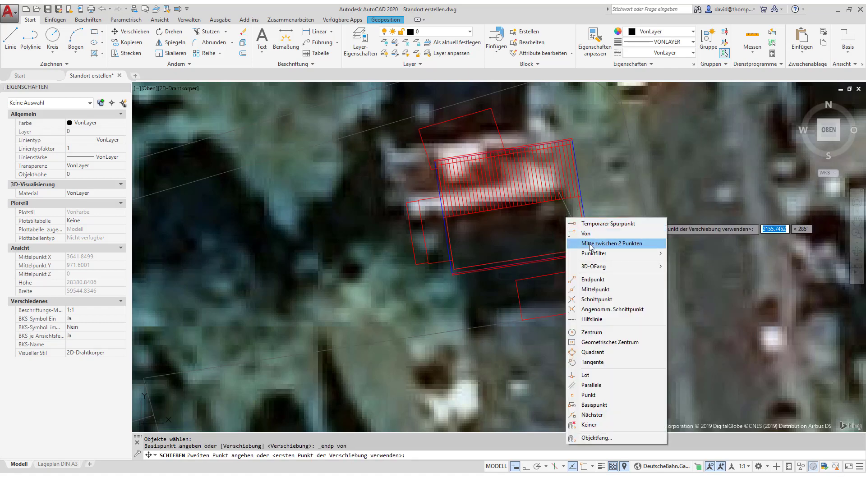
left_click(587, 277)
left_click(595, 251)
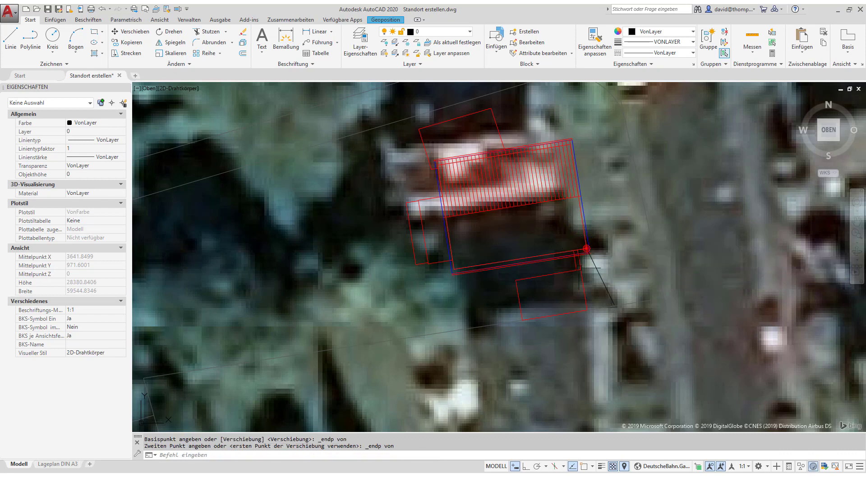
left_click(587, 466)
scroll(555, 270, "down", 2)
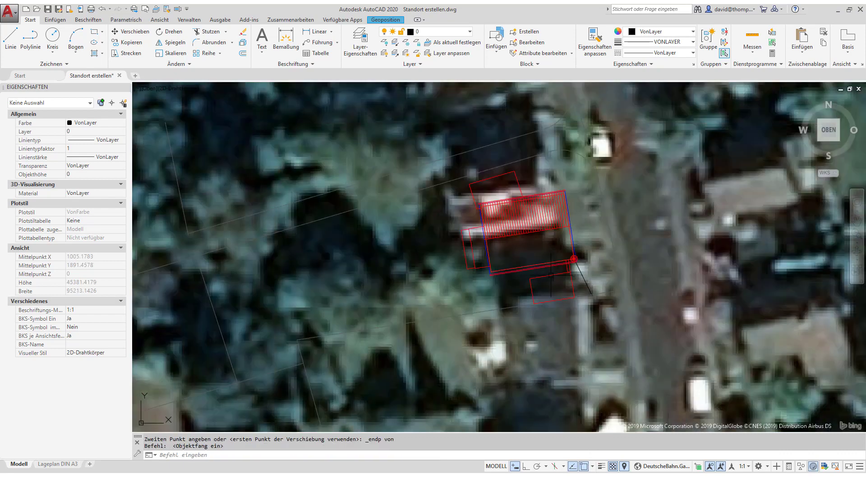
scroll(555, 271, "down", 3)
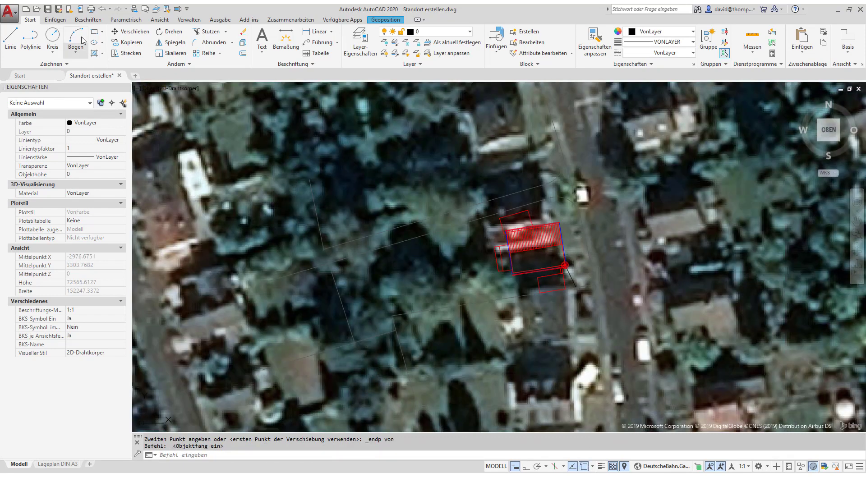
Step: Realign the geolocation marker to the line's lower end, north vertical, so the map matches the outlines
left_click(384, 20)
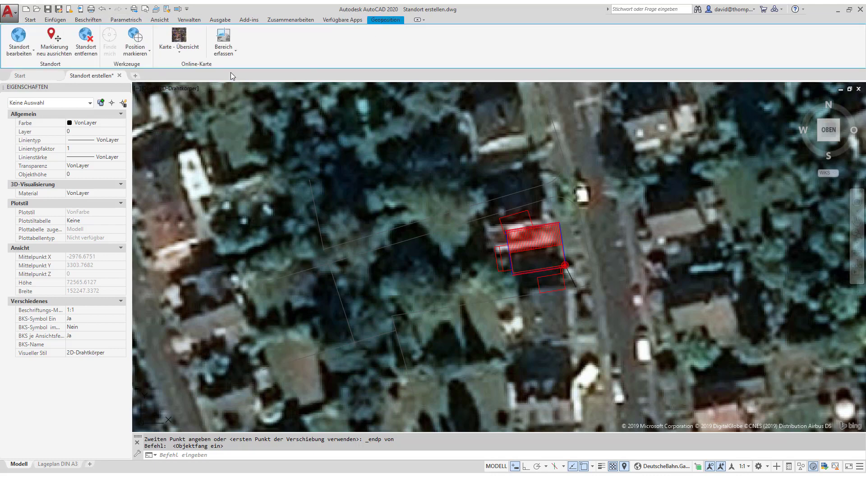
left_click(49, 39)
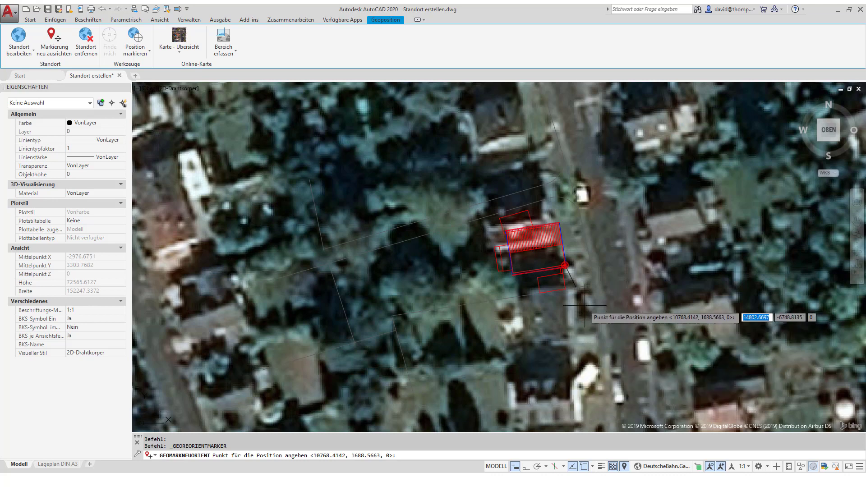
left_click(575, 287)
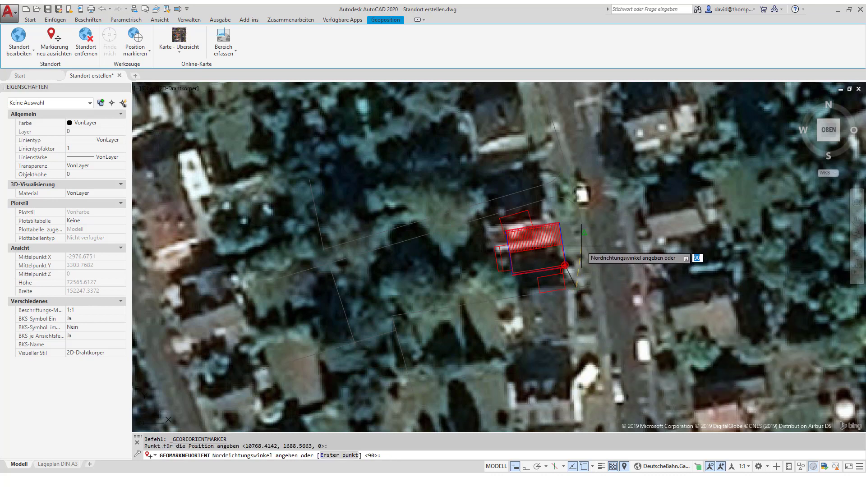
left_click(525, 467)
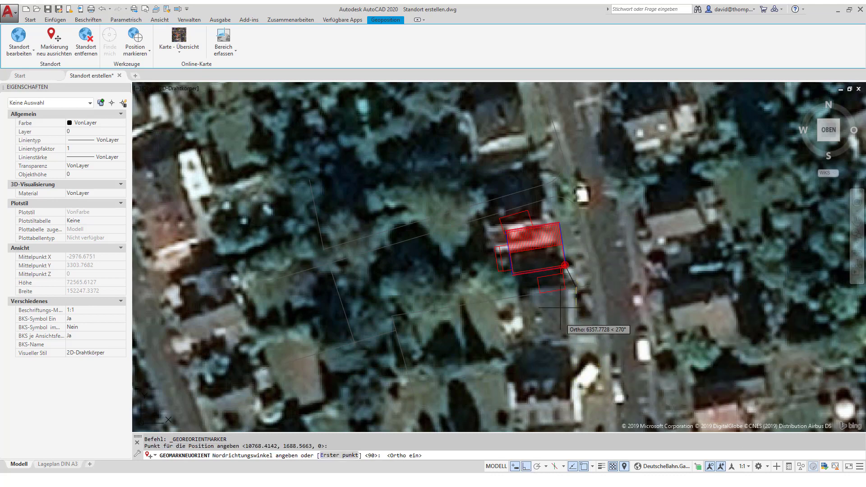
left_click(595, 210)
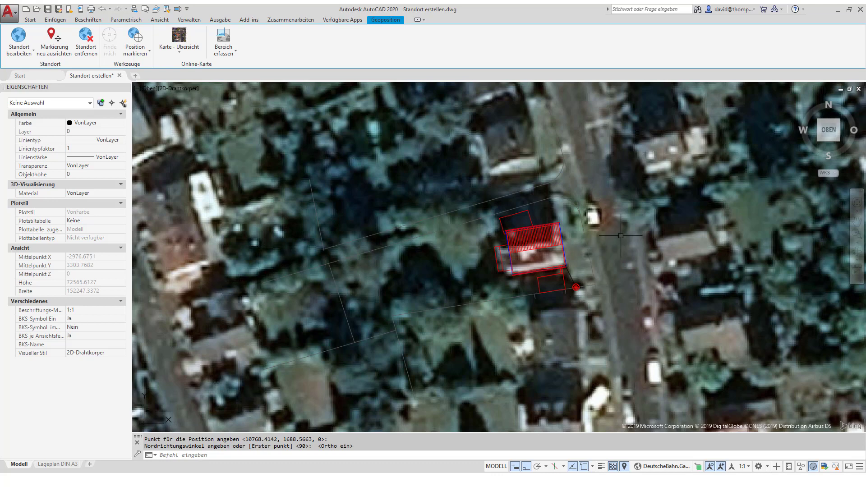
scroll(622, 278, "down", 2)
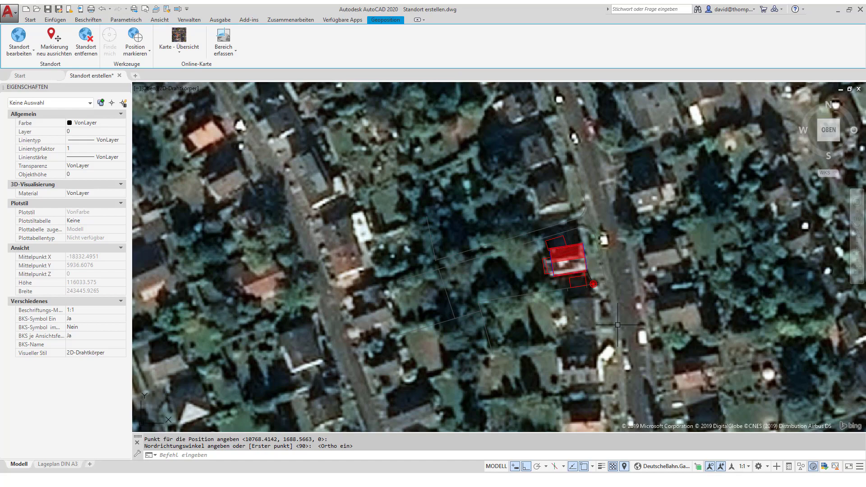
Step: Zoom back to the site marker and switch the online map to the Street type
scroll(571, 234, "down", 5)
scroll(570, 235, "down", 3)
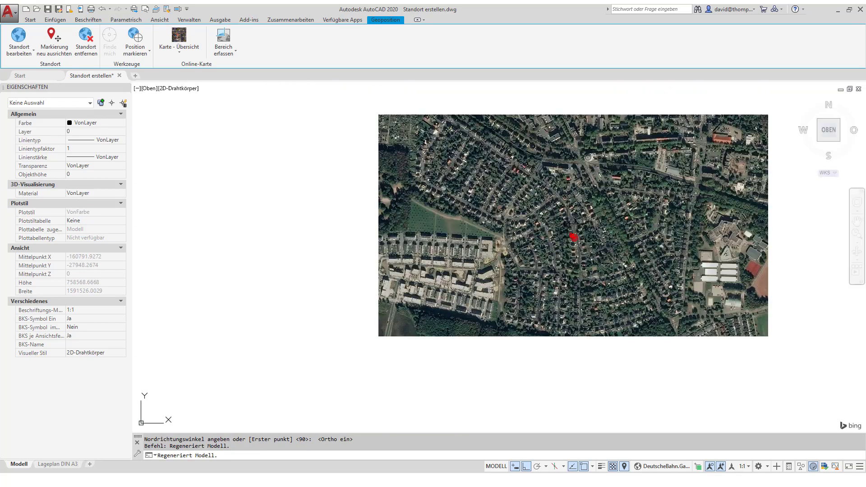
scroll(571, 234, "down", 4)
scroll(567, 234, "down", 1)
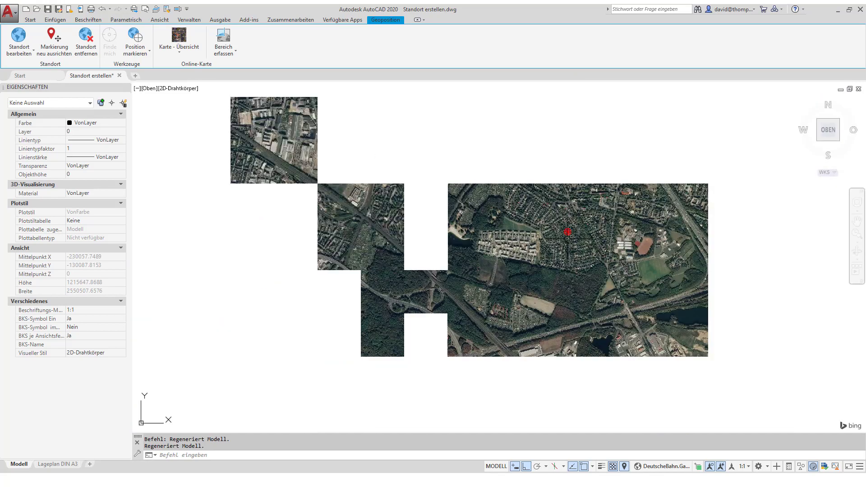
scroll(567, 235, "down", 1)
scroll(567, 235, "down", 2)
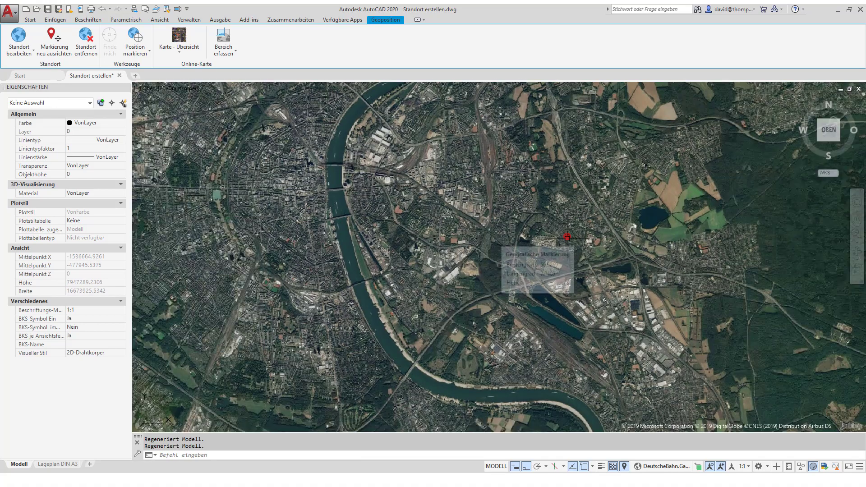
scroll(567, 236, "down", 2)
scroll(567, 238, "down", 2)
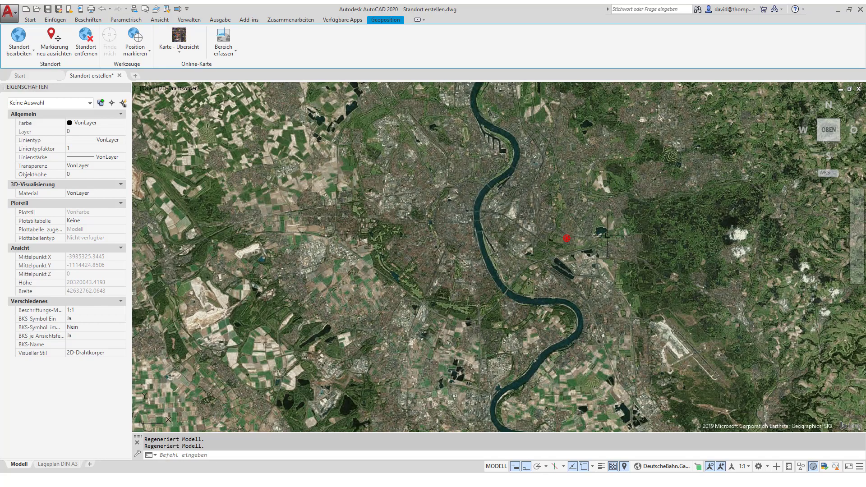
scroll(567, 241, "up", 3)
scroll(567, 241, "up", 2)
scroll(568, 203, "up", 3)
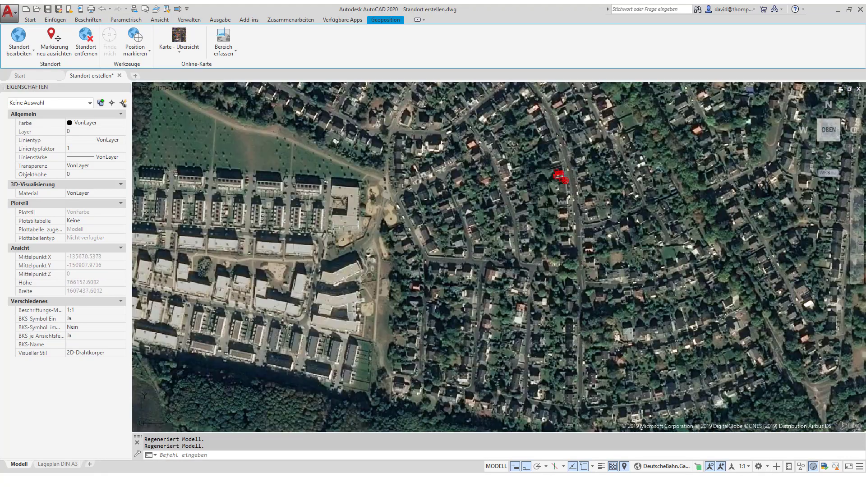
left_click(184, 53)
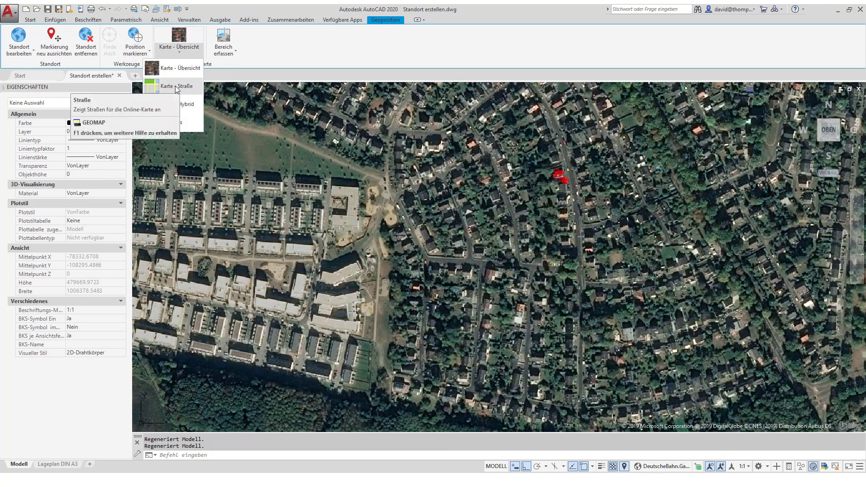
key("Escape")
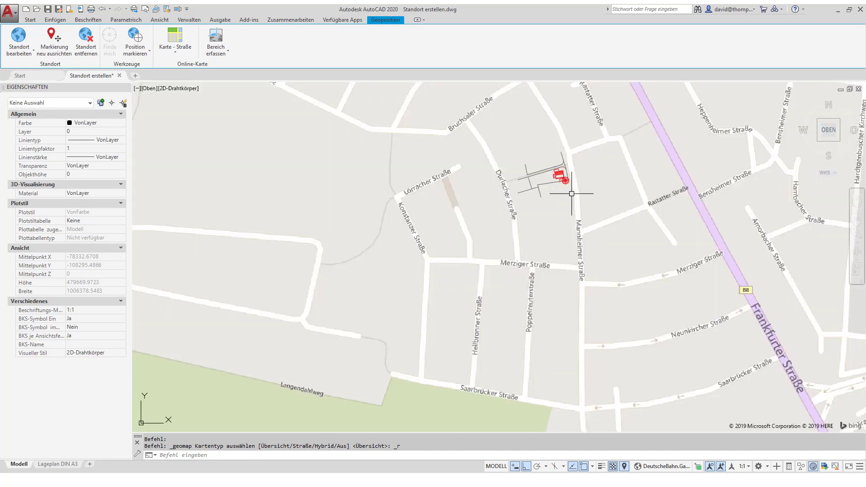
Step: Switch the online map to Hybrid, showing street names over the aerial imagery
left_click(167, 60)
left_click(176, 103)
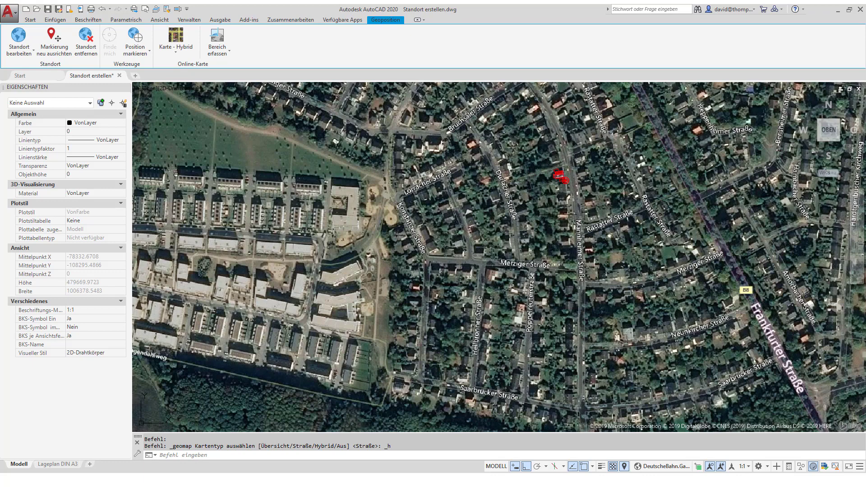
scroll(560, 190, "up", 4)
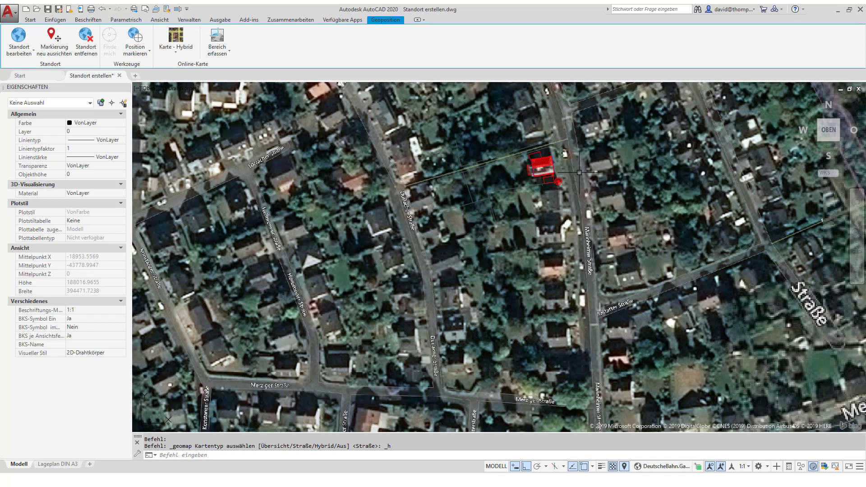
scroll(559, 189, "down", 2)
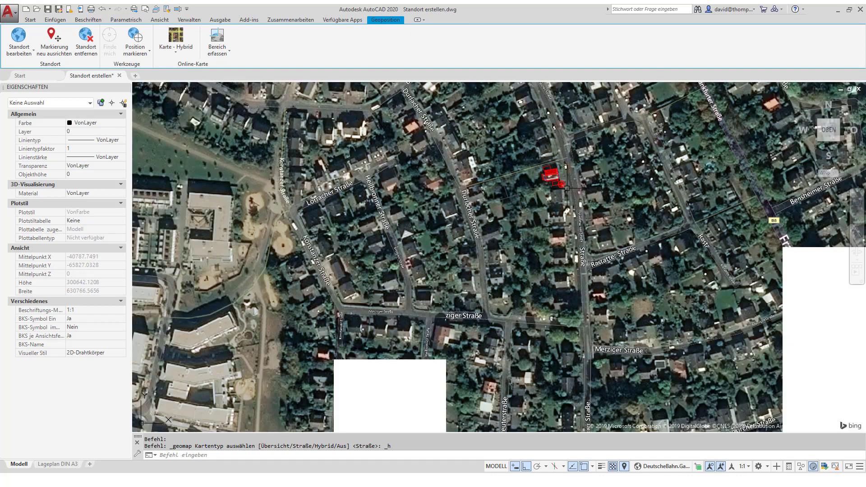
Step: Capture a rectangular hybrid-map area around the site as an image and show the Lageplan DIN A3 layout
left_click(217, 39)
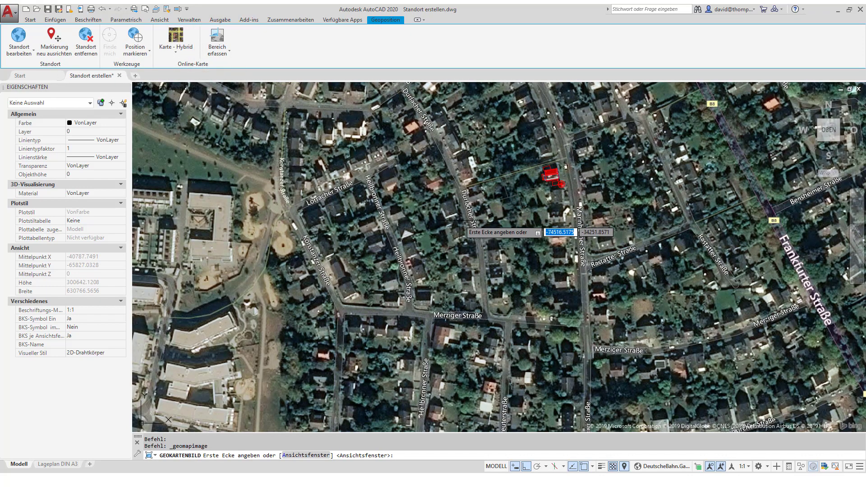
left_click(424, 230)
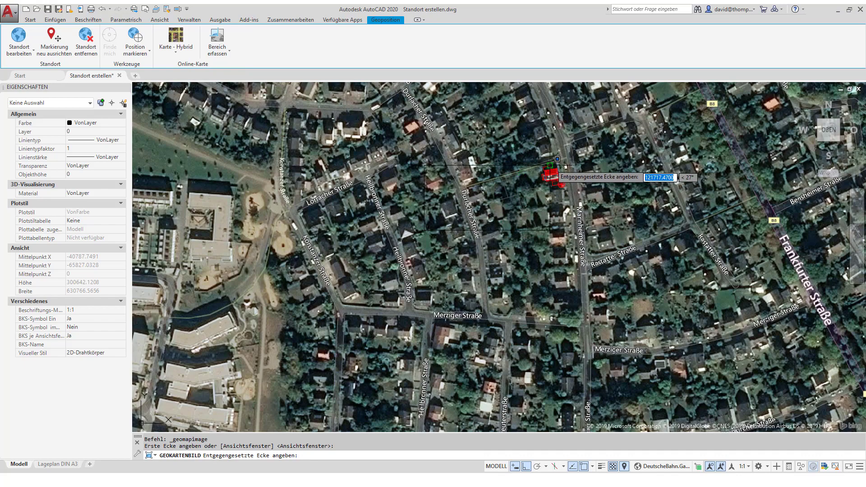
left_click(599, 121)
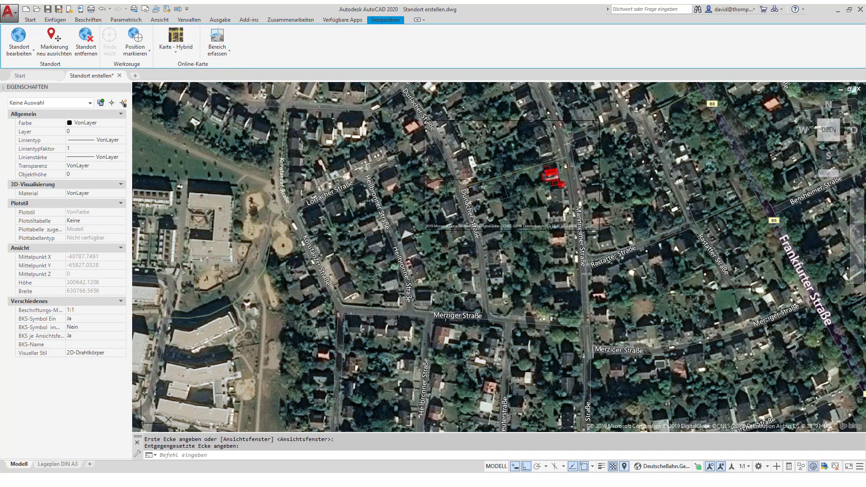
scroll(469, 178, "down", 2)
scroll(472, 176, "up", 4)
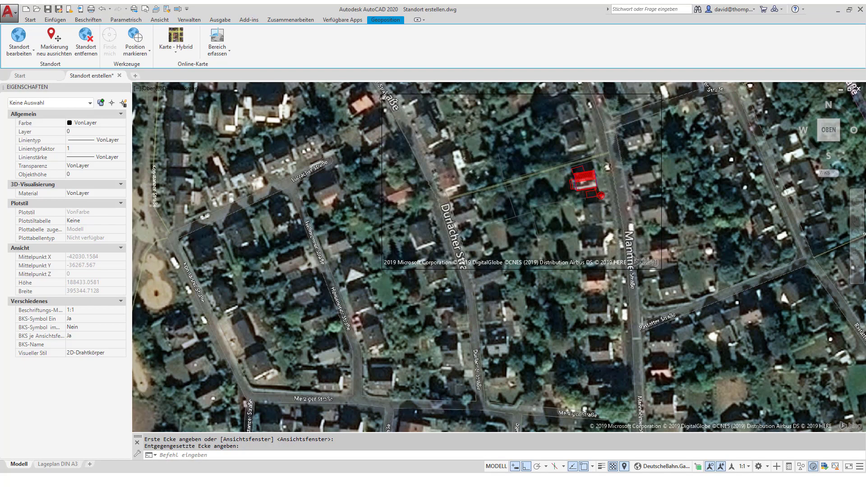
scroll(438, 199, "down", 2)
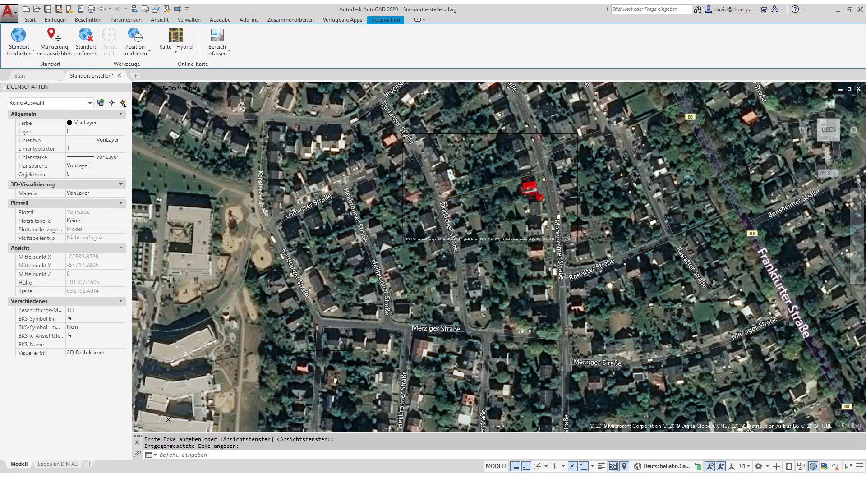
left_click(58, 464)
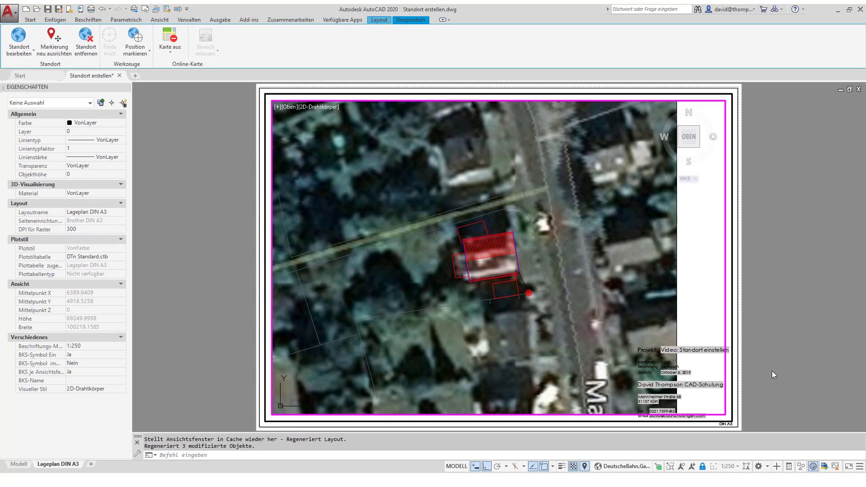
Step: Set the Lageplan DIN A3 viewport scale to 1:500, recentre the site, and go back to model space
left_click(734, 467)
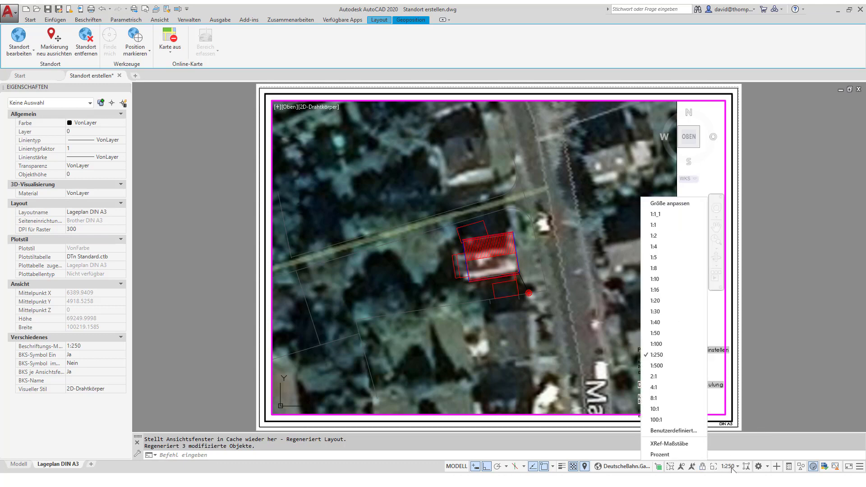
left_click(662, 366)
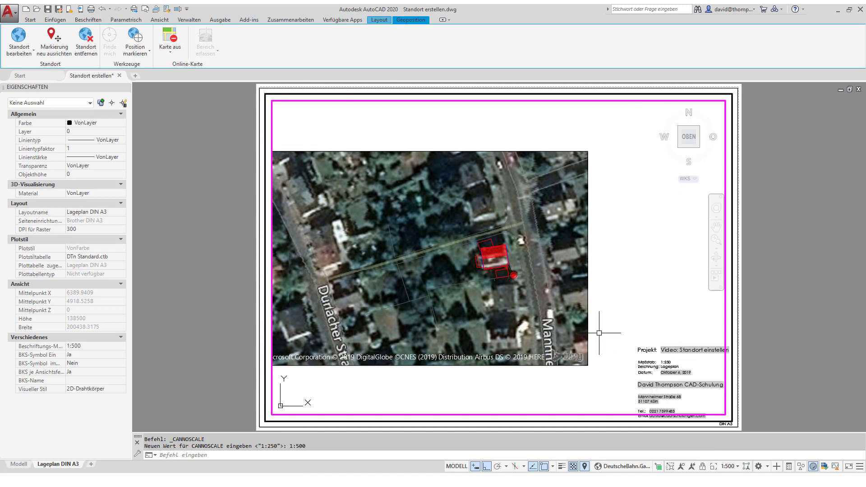
middle_click_drag(367, 269, 409, 261)
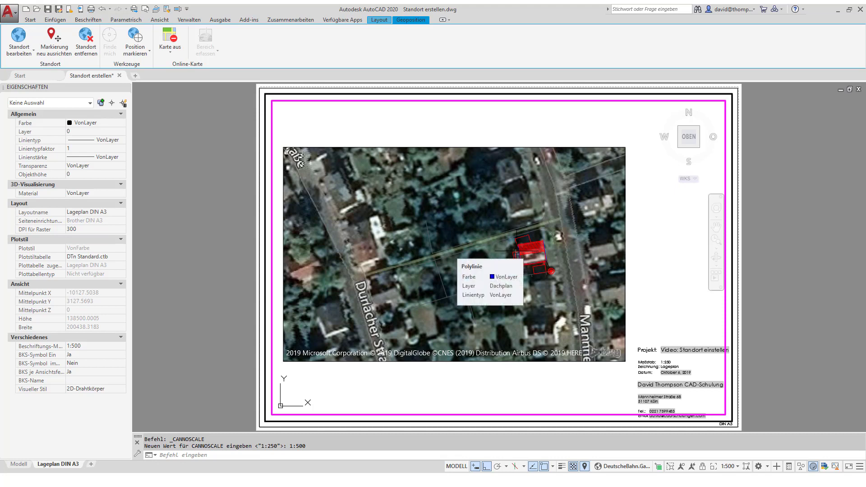
left_click(20, 464)
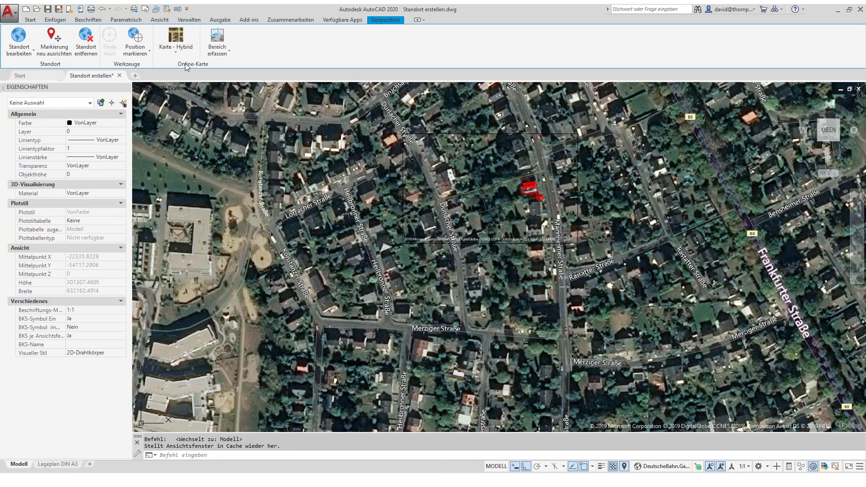
Step: Switch the online map off and stretch the captured map image wider and taller in model space
left_click(176, 51)
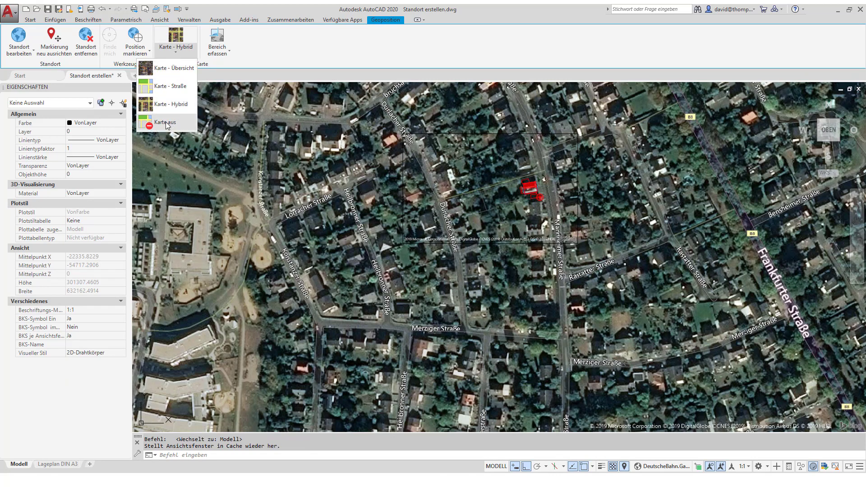
left_click(166, 123)
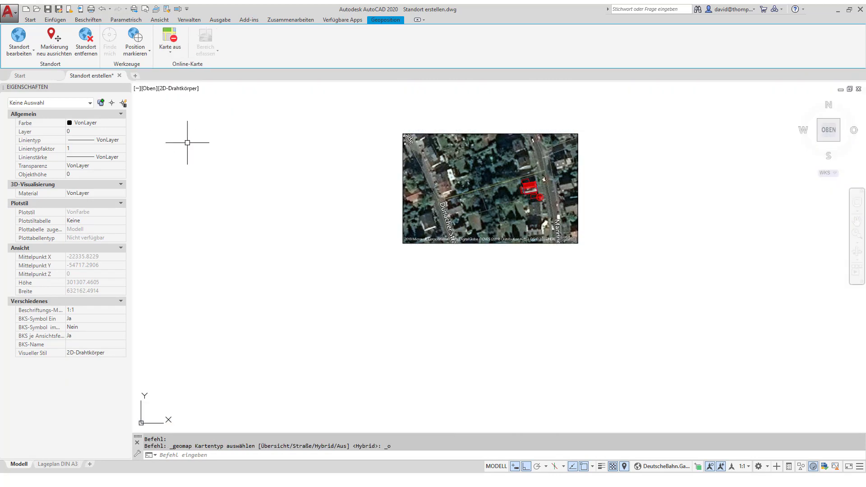
left_click(578, 196)
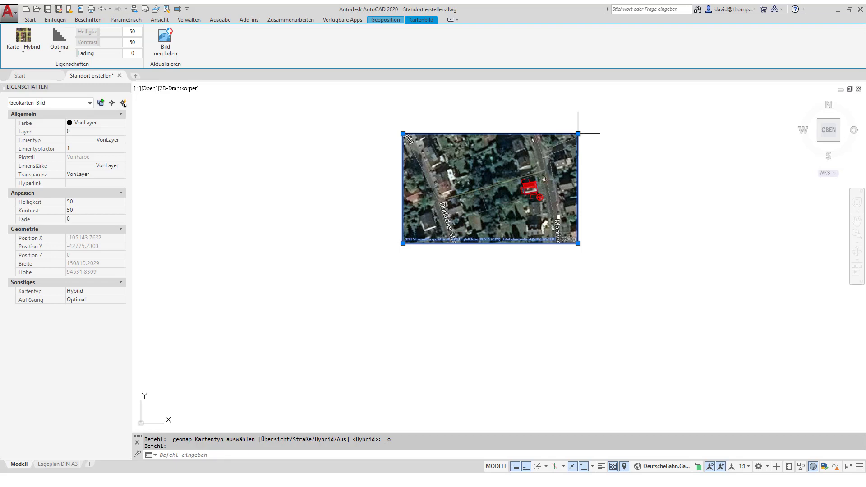
left_click(578, 133)
left_click(636, 133)
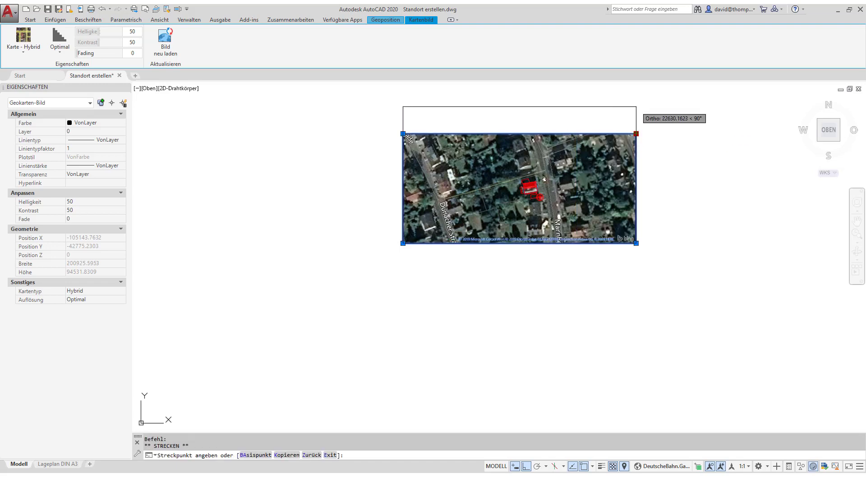
left_click(636, 107)
Step: In the Lageplan DIN A3 layout, select the map image and stretch its bottom edge down to fill the viewport
left_click(53, 467)
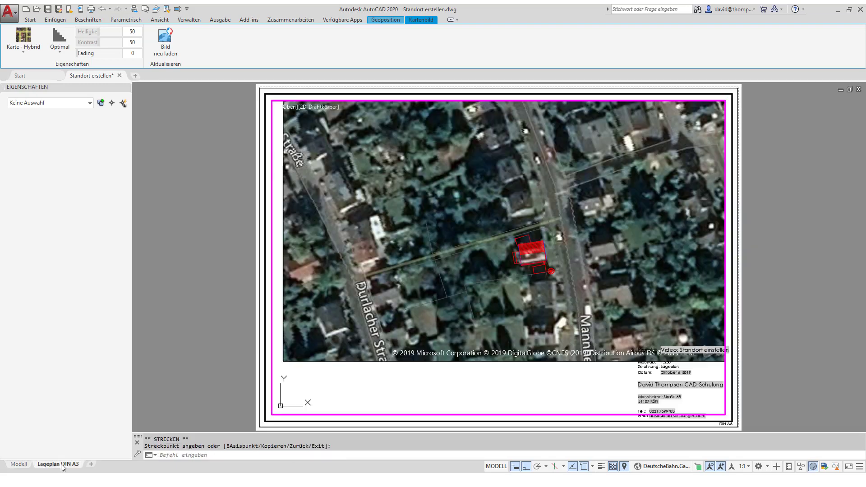
left_click(326, 376)
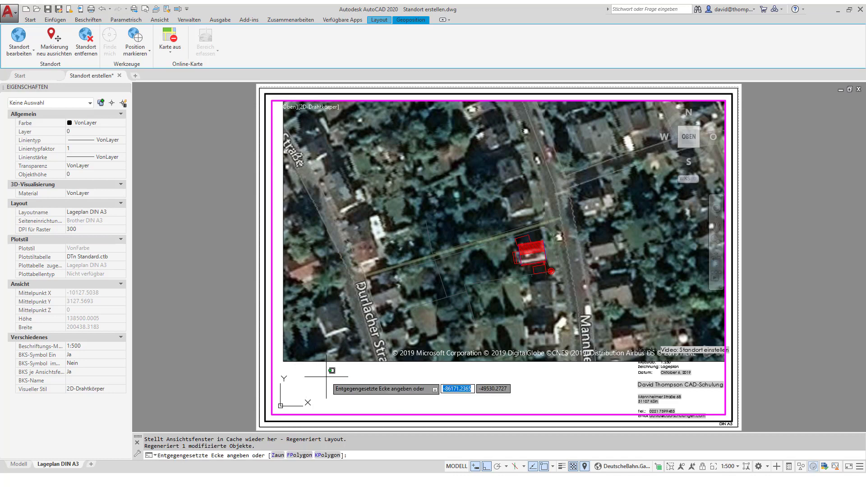
left_click(322, 363)
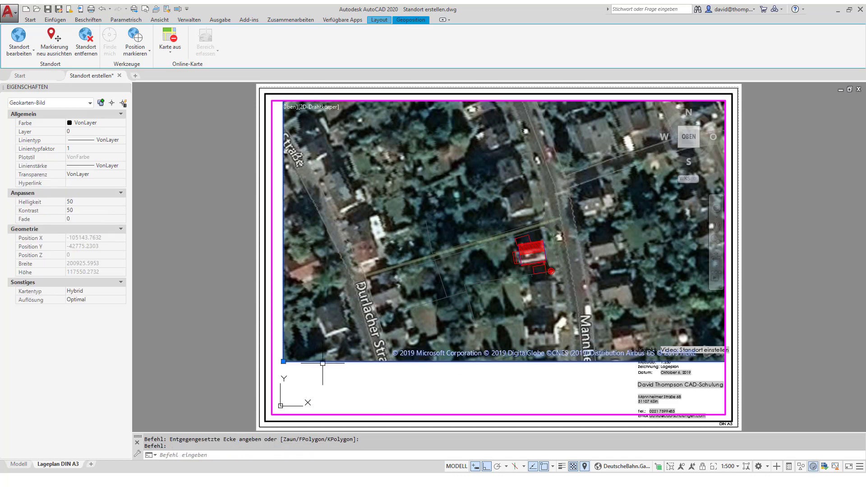
left_click(283, 361)
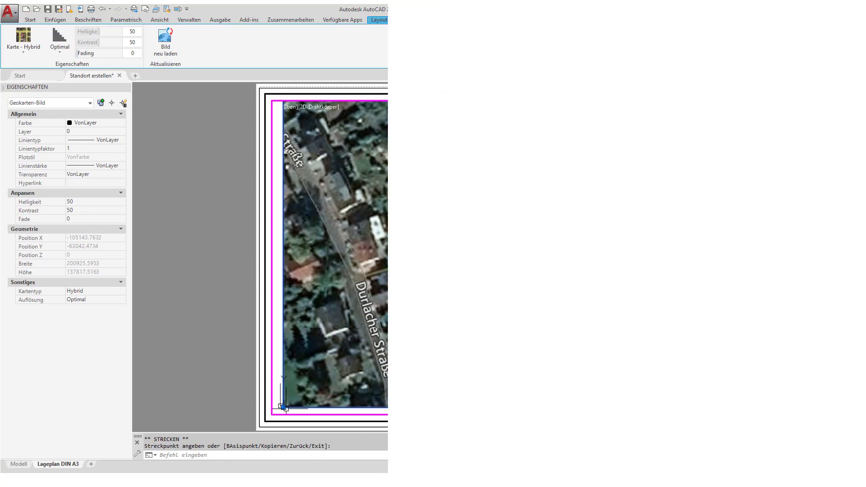